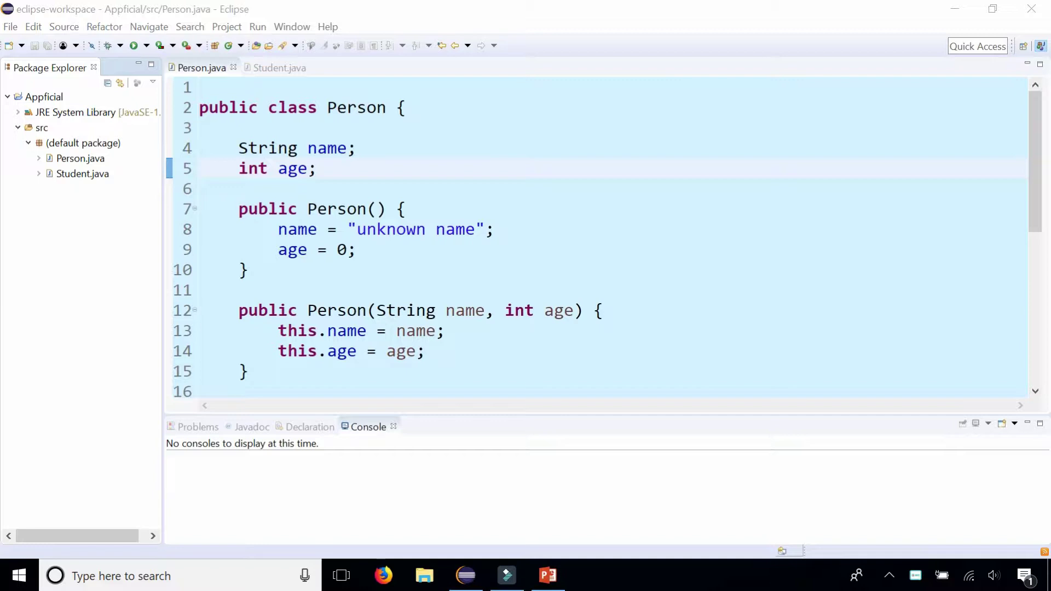
# Step: Open Student.java from the Package Explorer in the editor
pyautogui.doubleClick(83, 174)
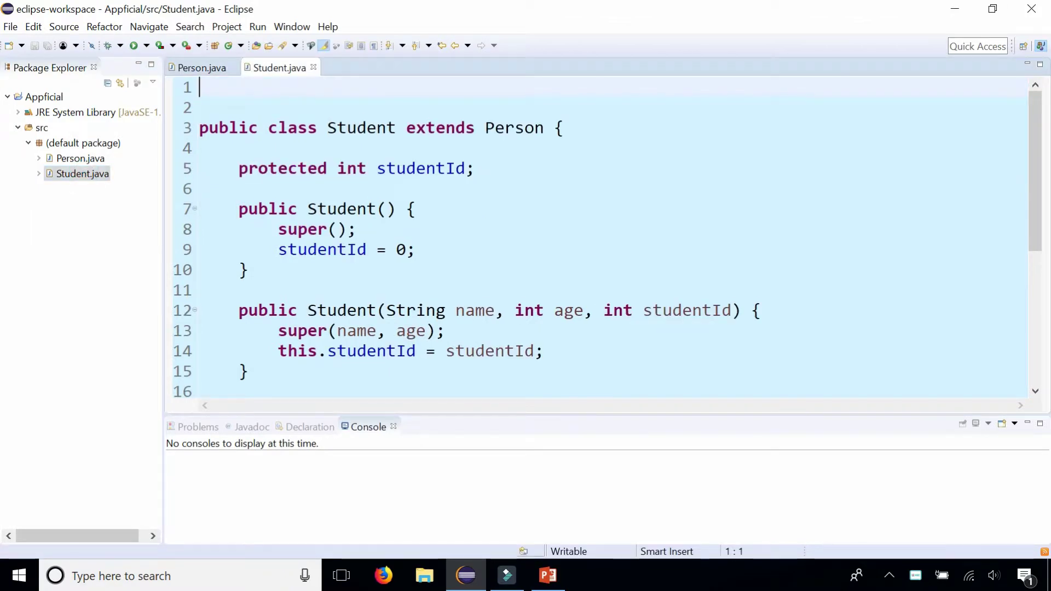
pyautogui.scroll(-1, 600, 238)
pyautogui.scroll(1, 601, 239)
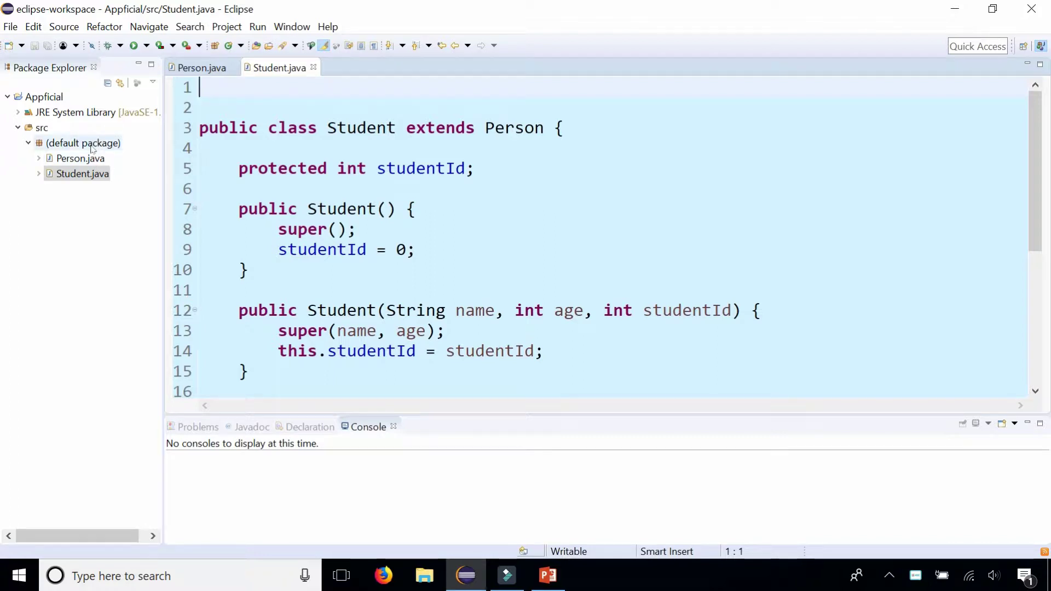
# Step: Undo the stray package change at the top of Student.java
pyautogui.rightClick(82, 144)
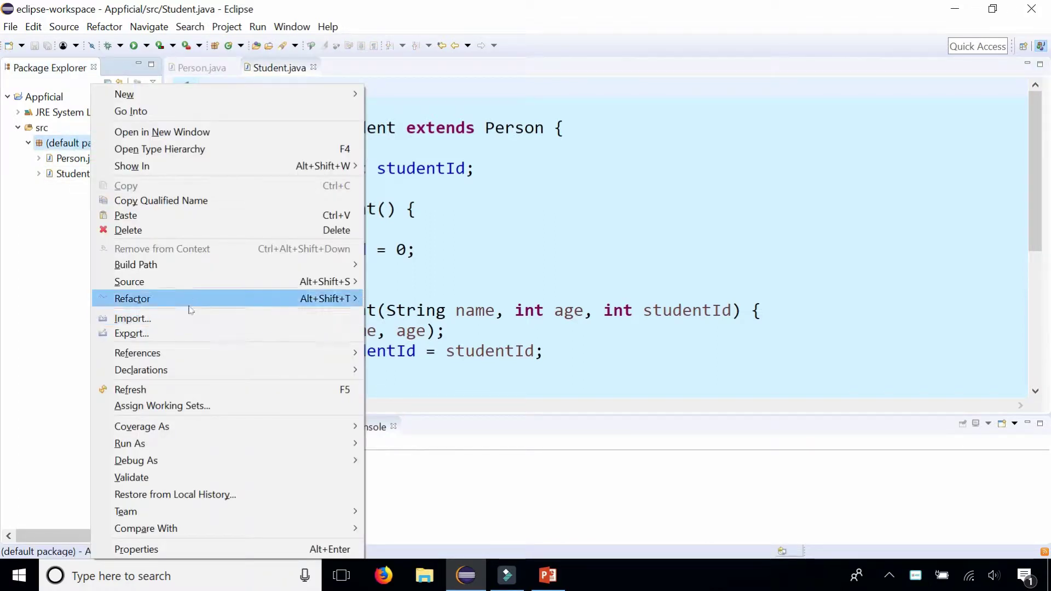
pyautogui.moveTo(132, 298)
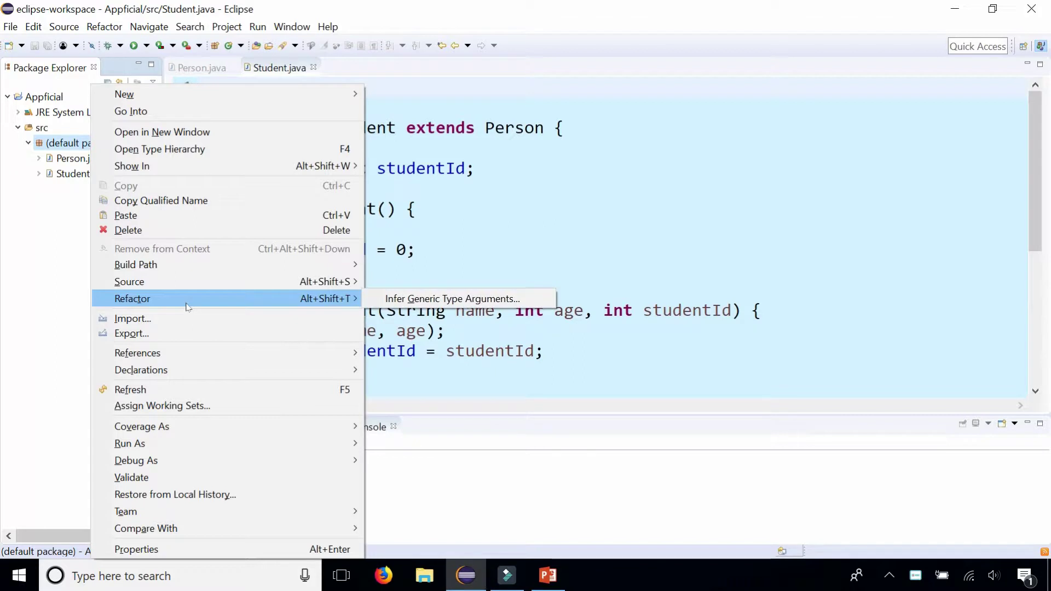
pyautogui.click(498, 230)
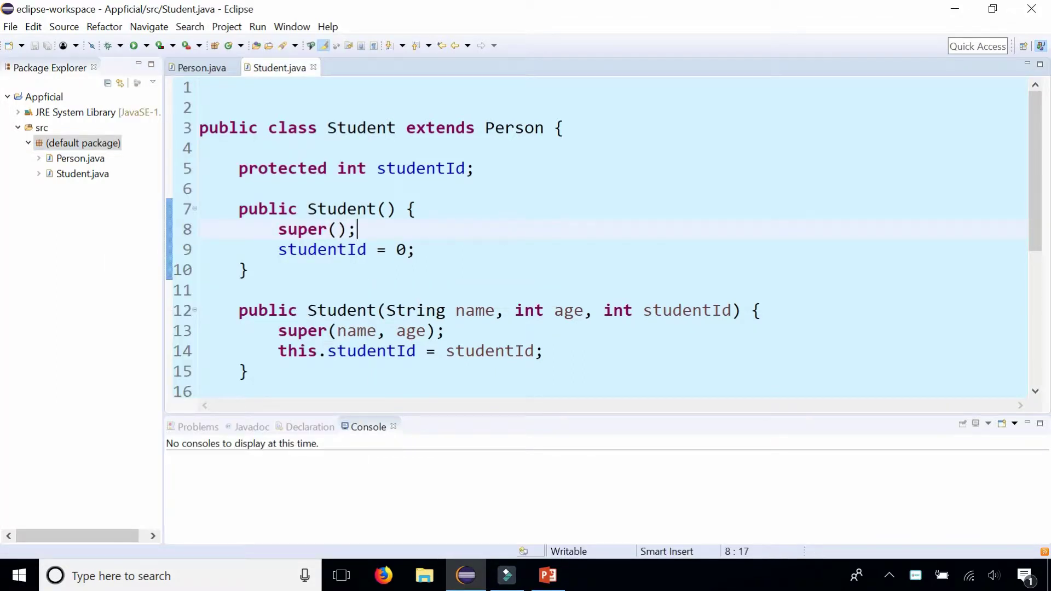
pyautogui.click(279, 89)
pyautogui.press('Delete')
pyautogui.press('Delete')
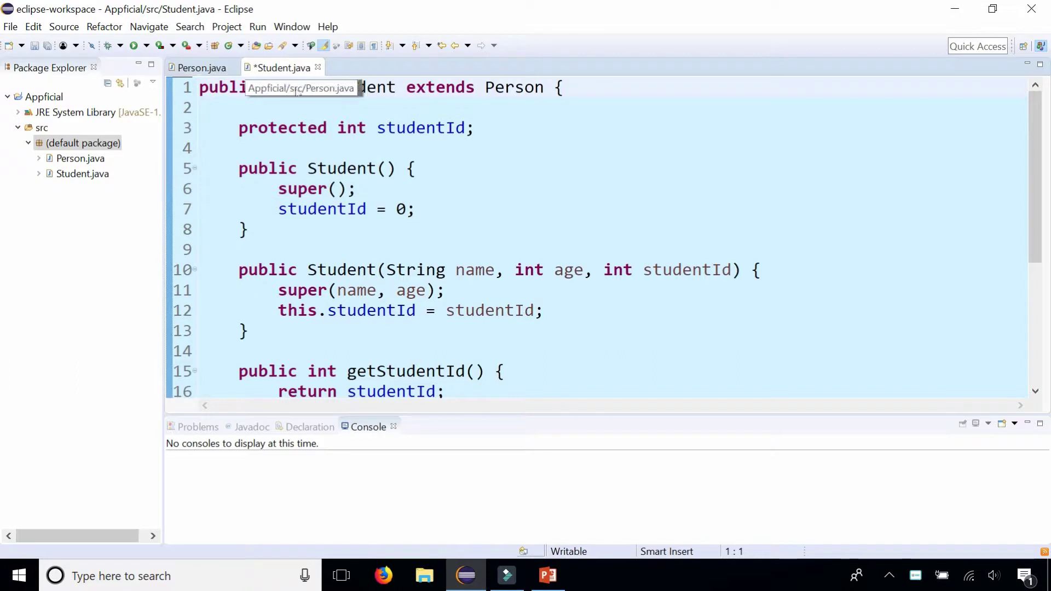
pyautogui.hotkey('ctrl', 'z')
pyautogui.hotkey('ctrl', 'z')
pyautogui.click(355, 109)
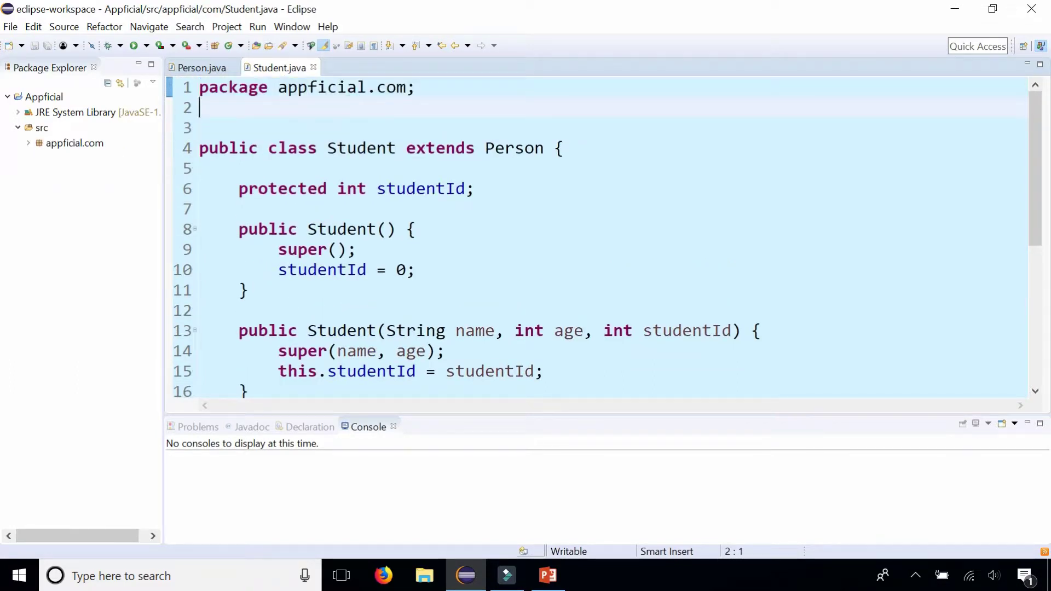
# Step: Delete the blank lines above the Student class and save Student.java
pyautogui.hotkey('shift', 'Up')
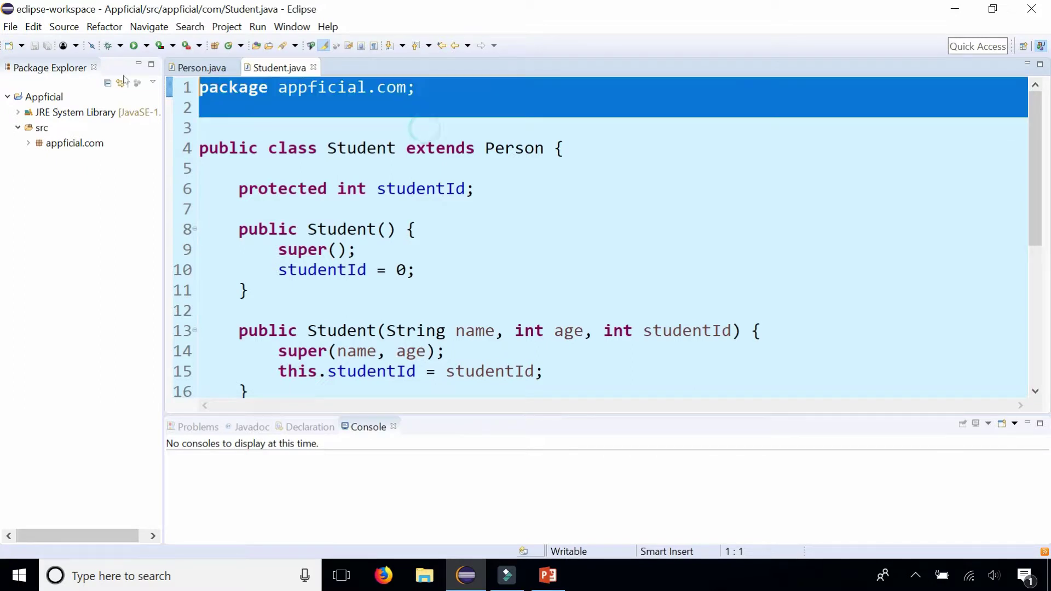
pyautogui.press('Delete')
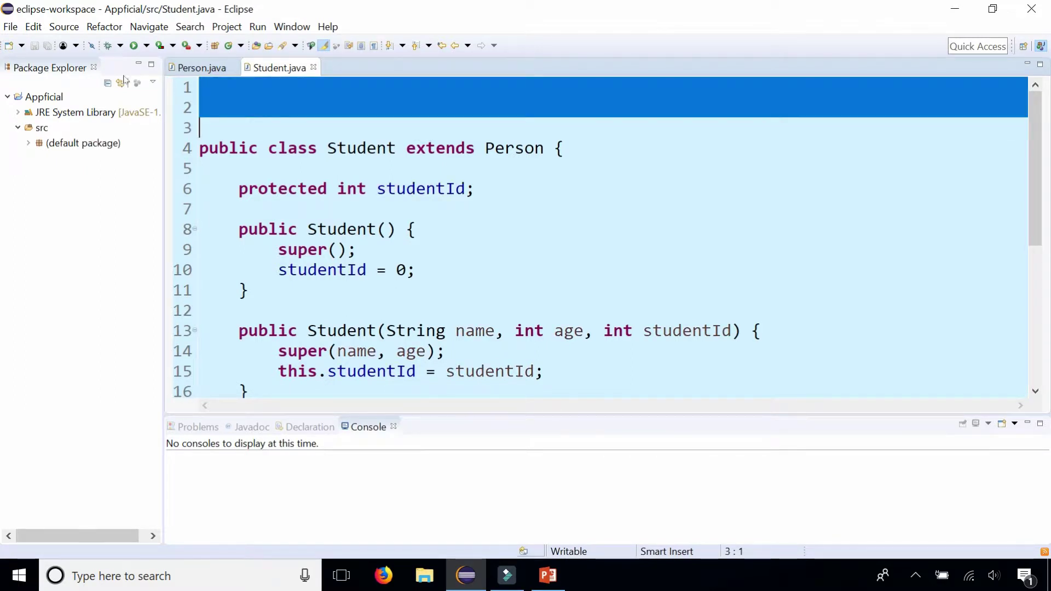
pyautogui.press('Delete')
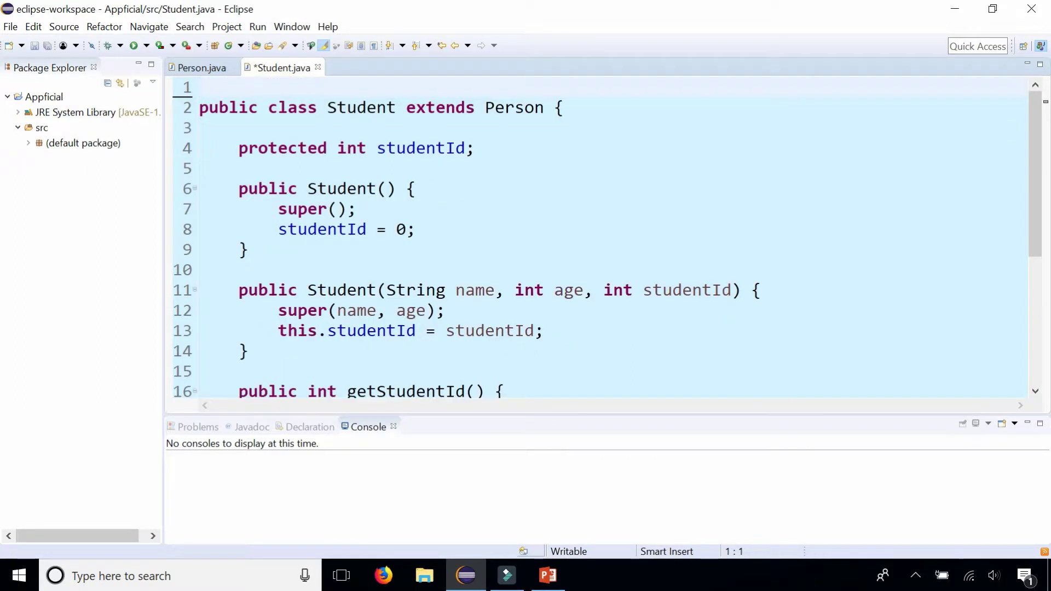
pyautogui.click(327, 148)
pyautogui.click(29, 146)
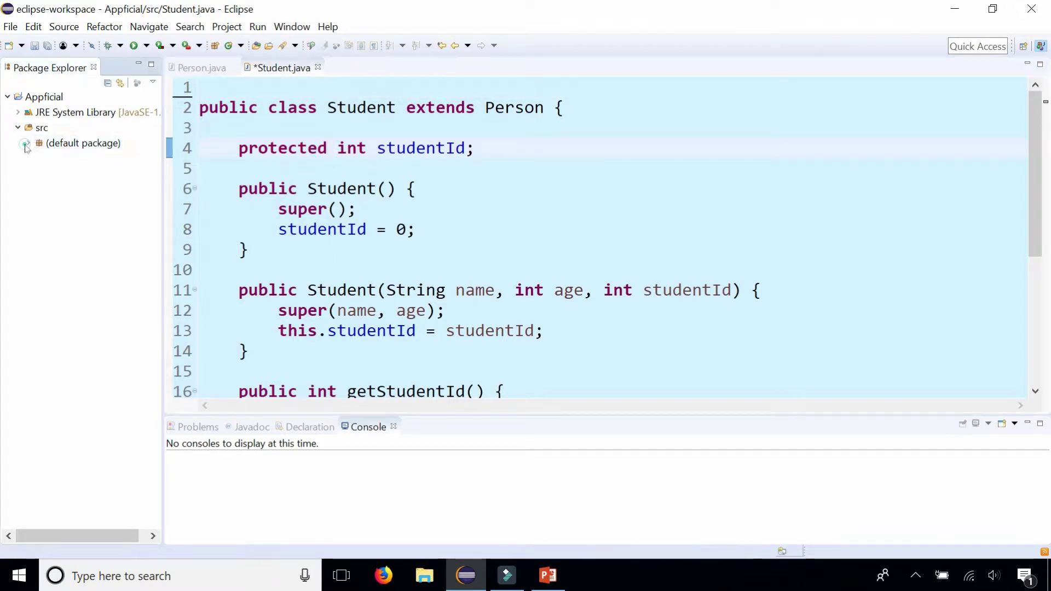
pyautogui.click(82, 144)
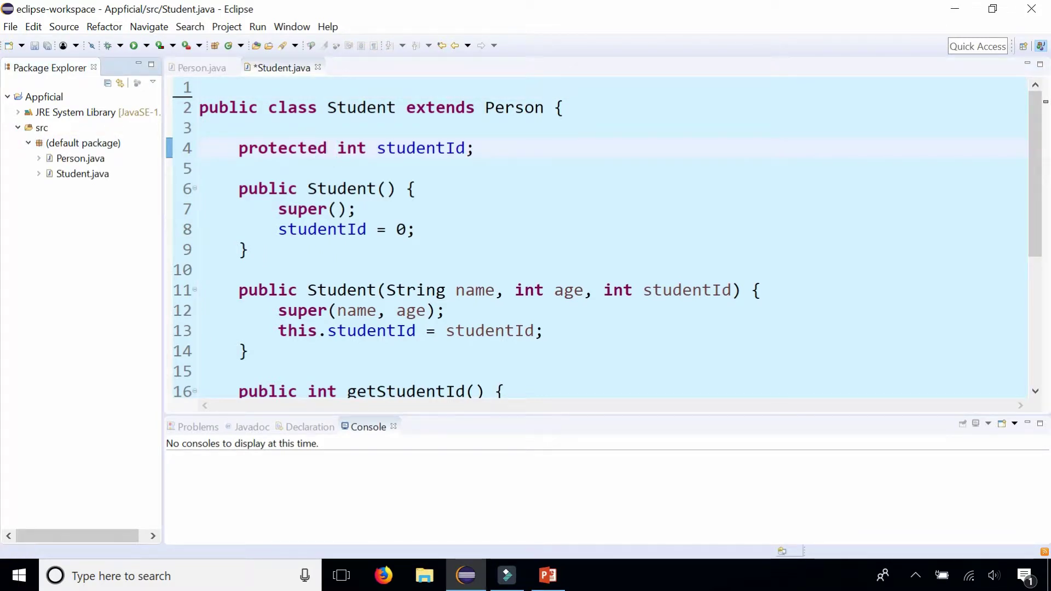
pyautogui.hotkey('ctrl', 's')
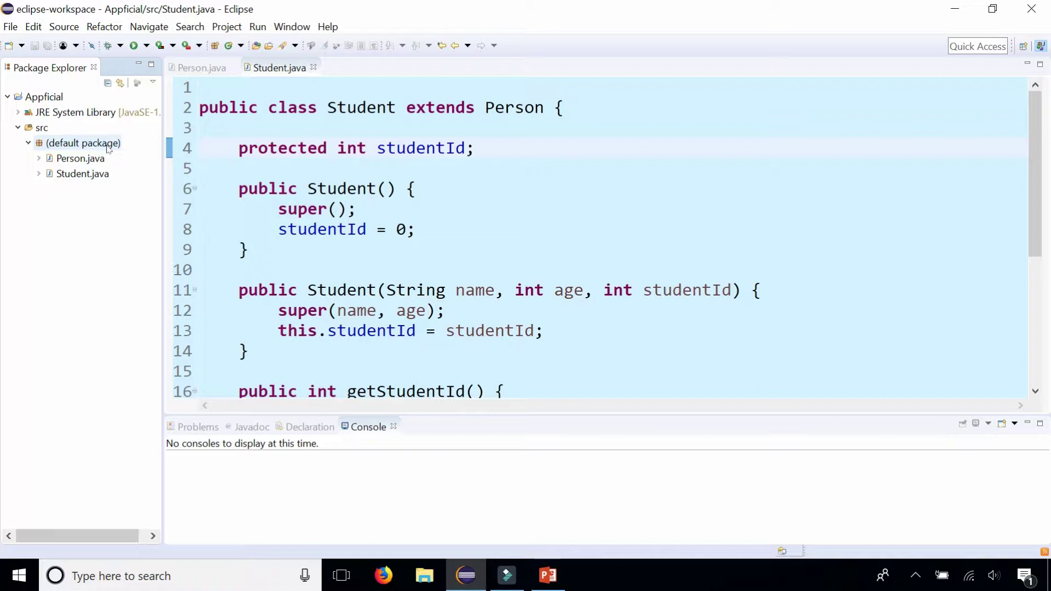
pyautogui.click(42, 129)
# Step: Set up a new package named appficial.com in the src folder
pyautogui.rightClick(43, 130)
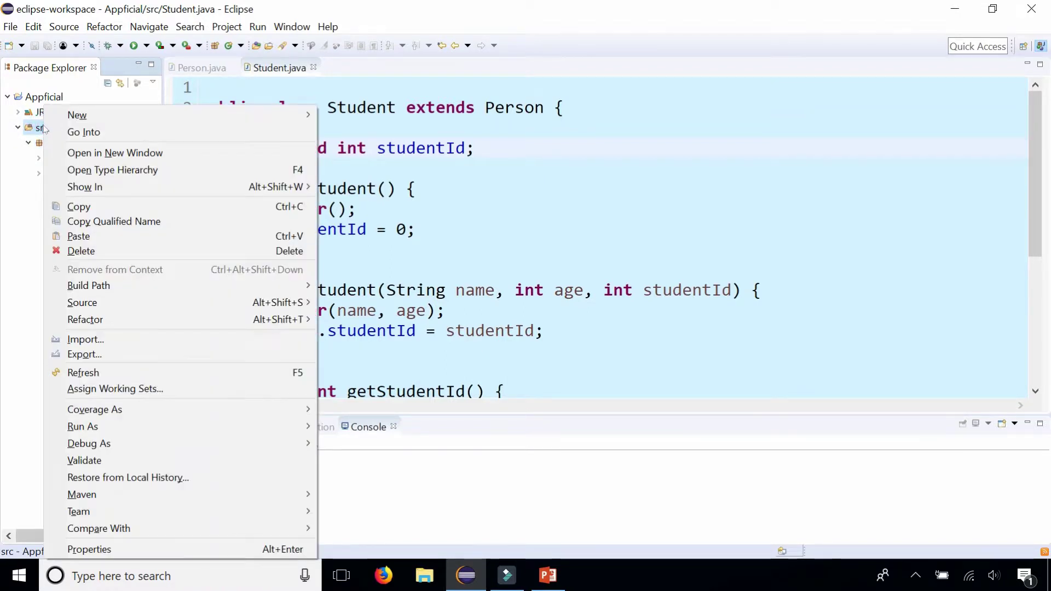
pyautogui.moveTo(77, 116)
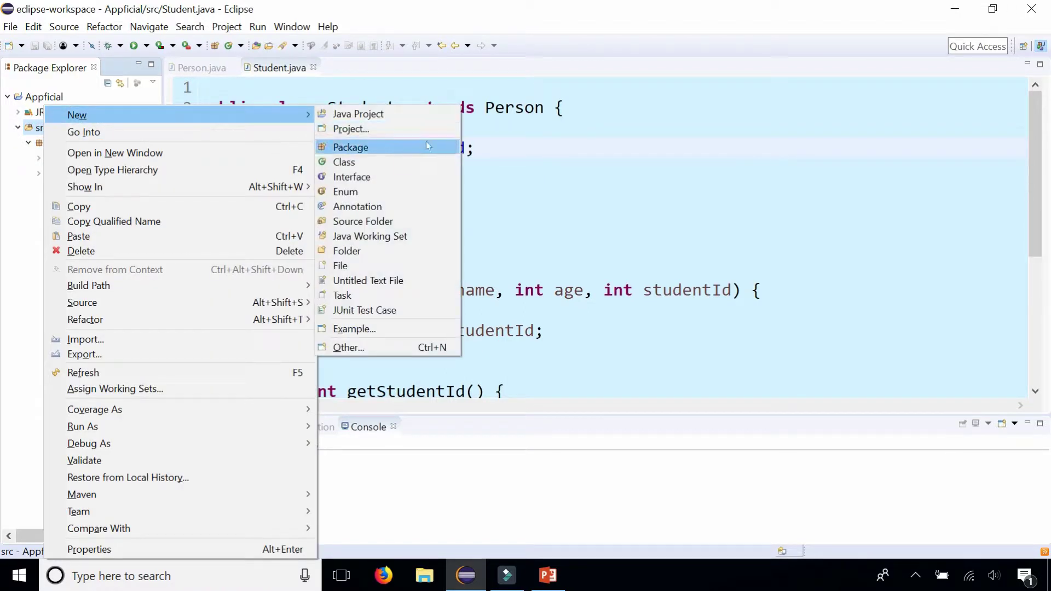
pyautogui.click(415, 148)
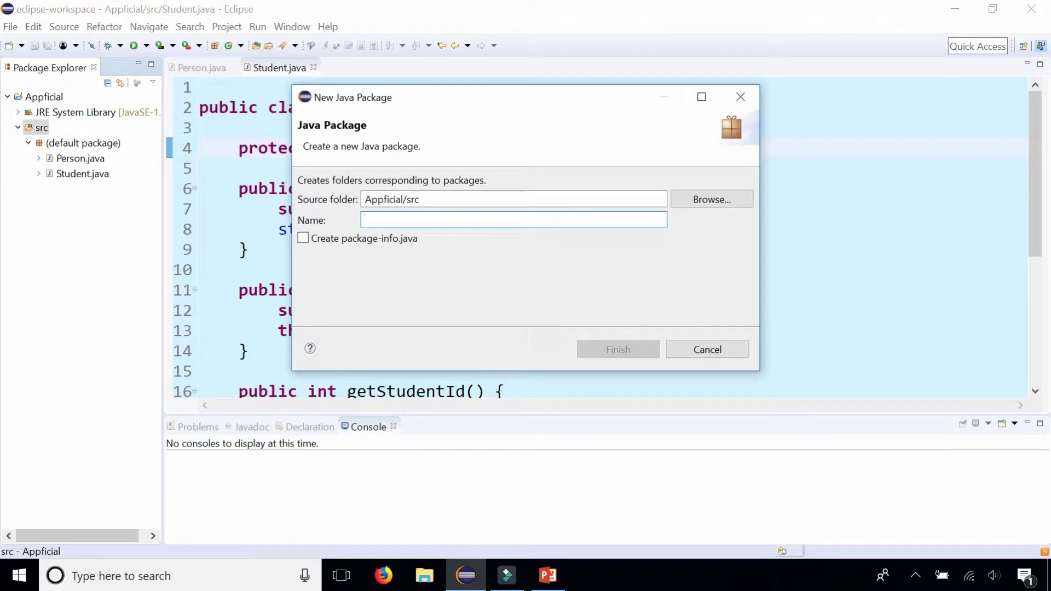
pyautogui.write('appf')
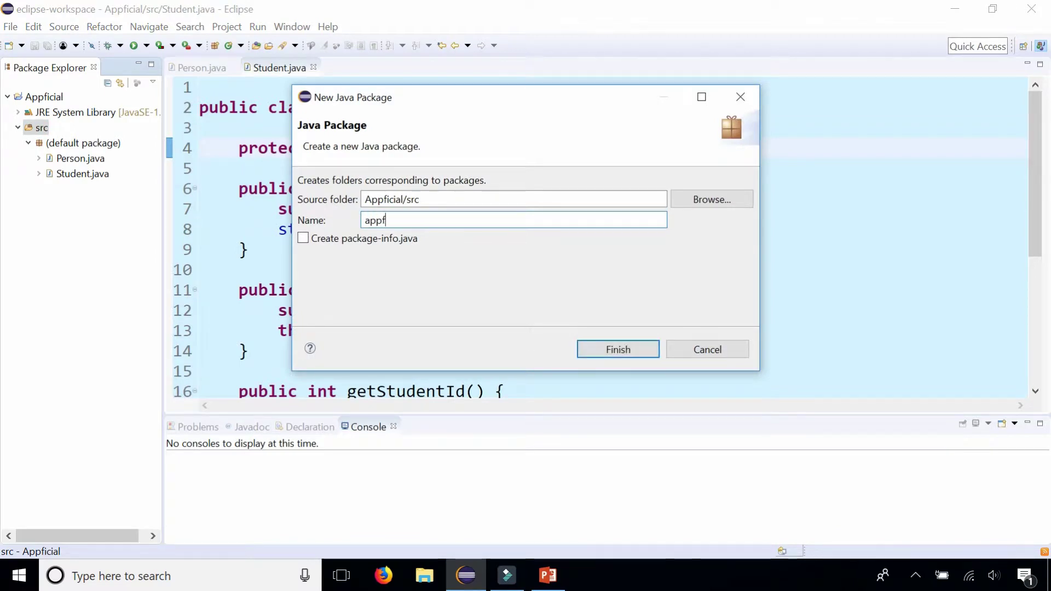
pyautogui.write('icial.com')
pyautogui.doubleClick(453, 220)
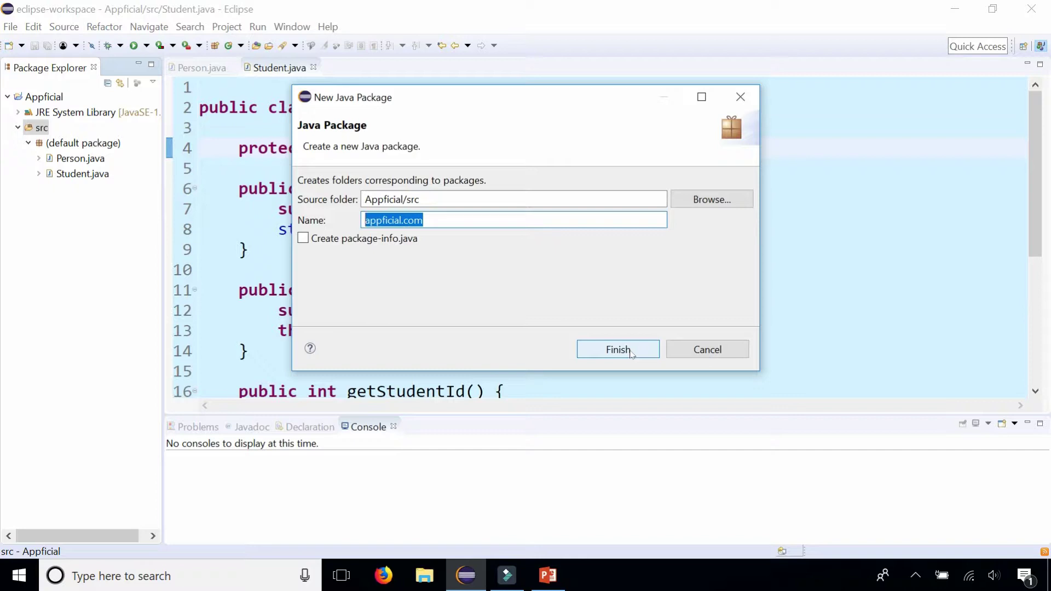
# Step: Create the appficial.com package and move Person.java and Student.java into it
pyautogui.click(631, 354)
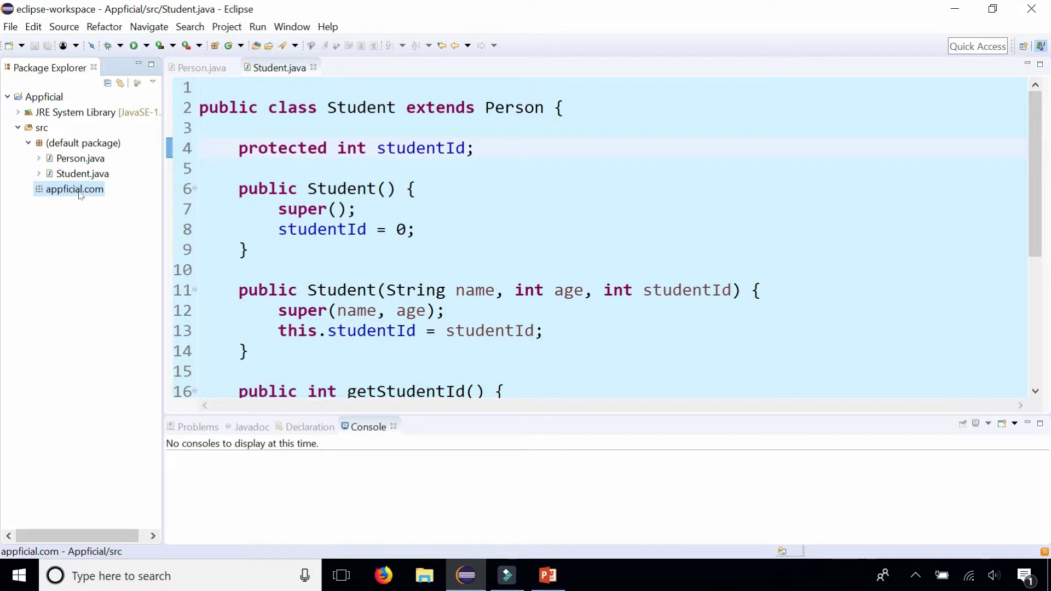
pyautogui.click(78, 175)
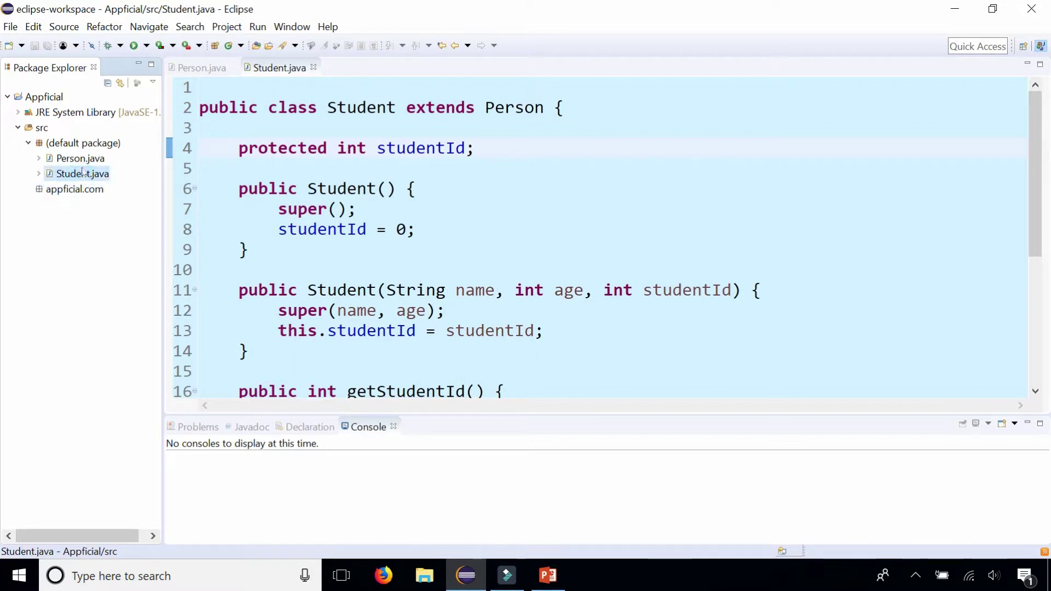
pyautogui.keyDown('ctrl'); pyautogui.click(83, 161); pyautogui.keyUp('ctrl')
pyautogui.moveTo(83, 161); pyautogui.dragTo(95, 191)
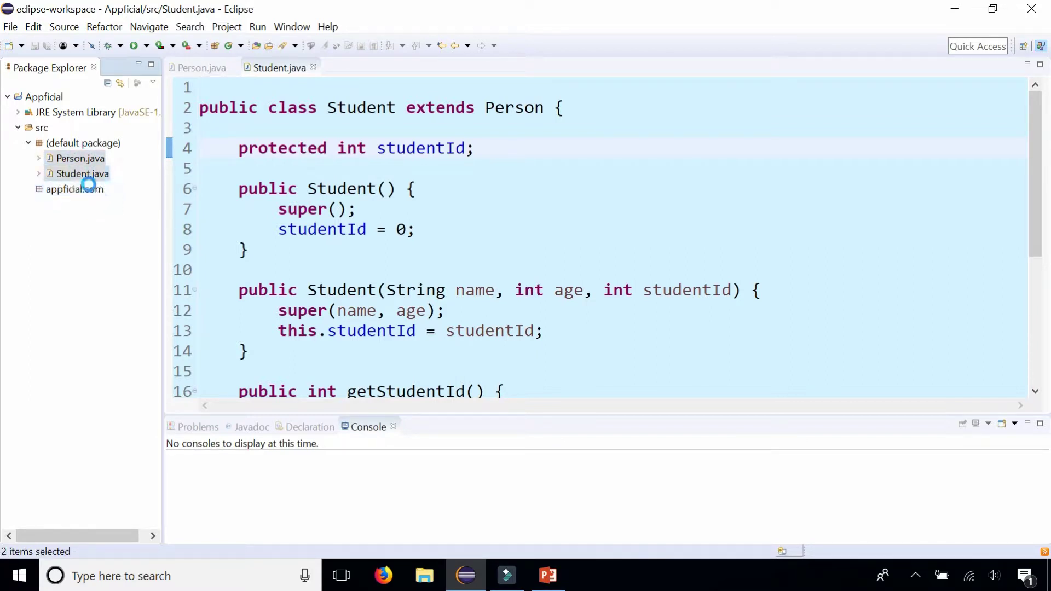
pyautogui.click(28, 143)
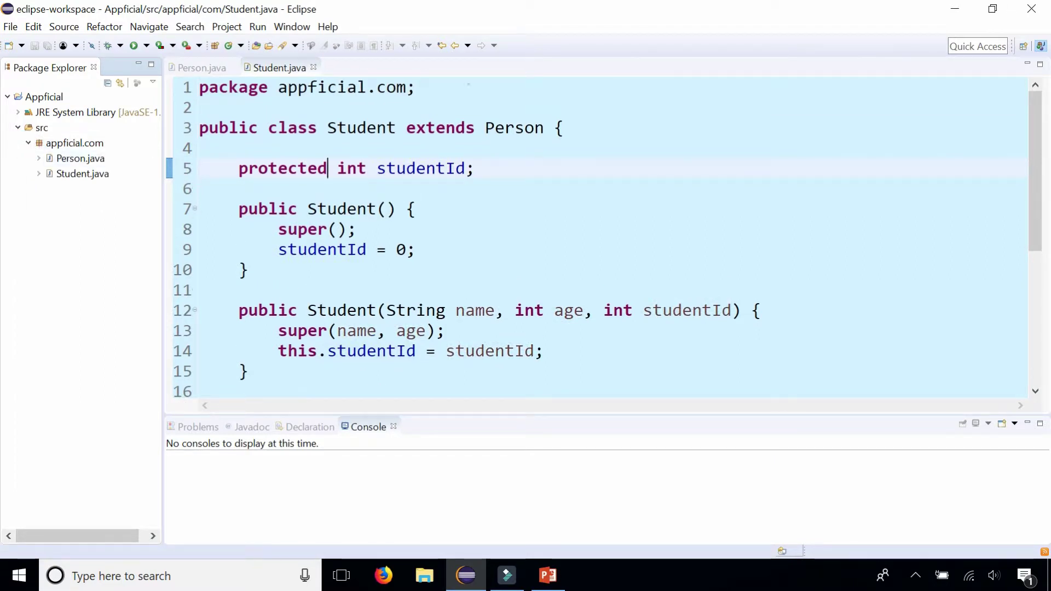
# Step: Check the appficial.com package declaration in Student and Person
pyautogui.click(327, 169)
pyautogui.hotkey('ctrl', 'pageup')
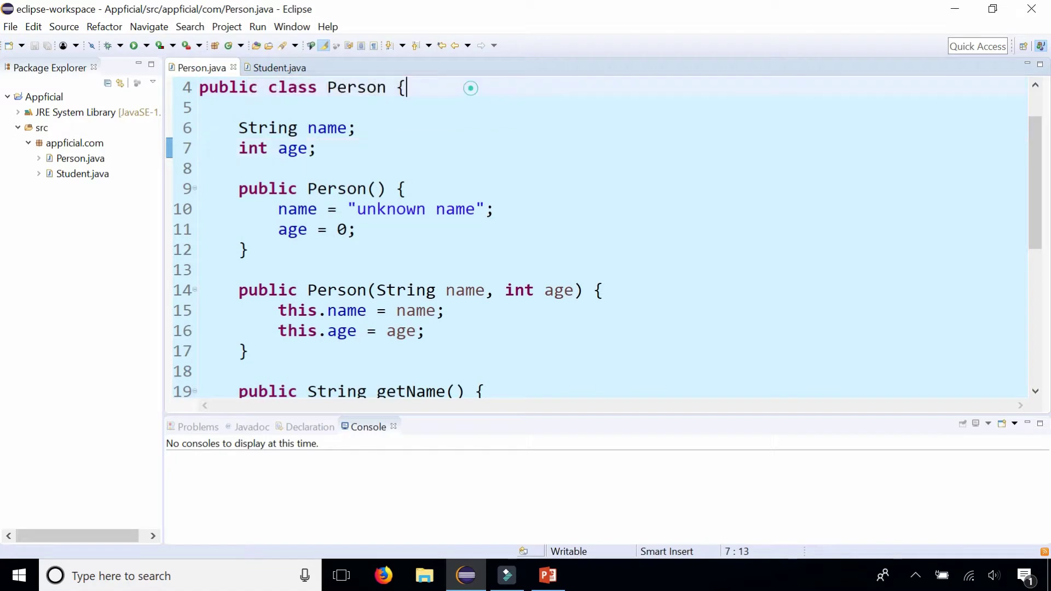
pyautogui.click(370, 107)
pyautogui.click(490, 89)
pyautogui.hotkey('shift', 'Home')
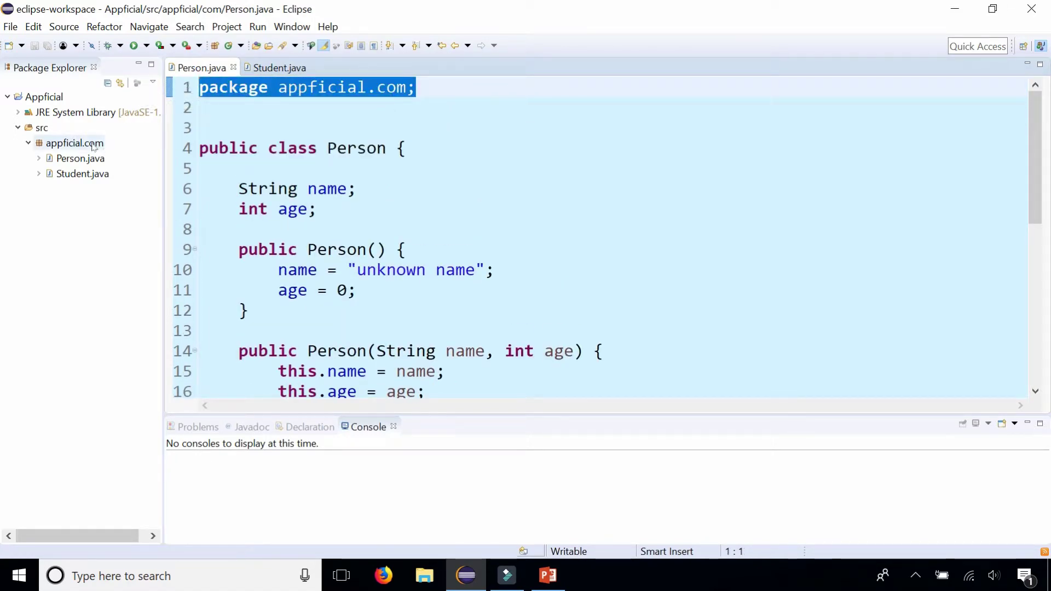
pyautogui.click(93, 145)
# Step: Start a Java JAR file export from the appficial.com package
pyautogui.rightClick(93, 146)
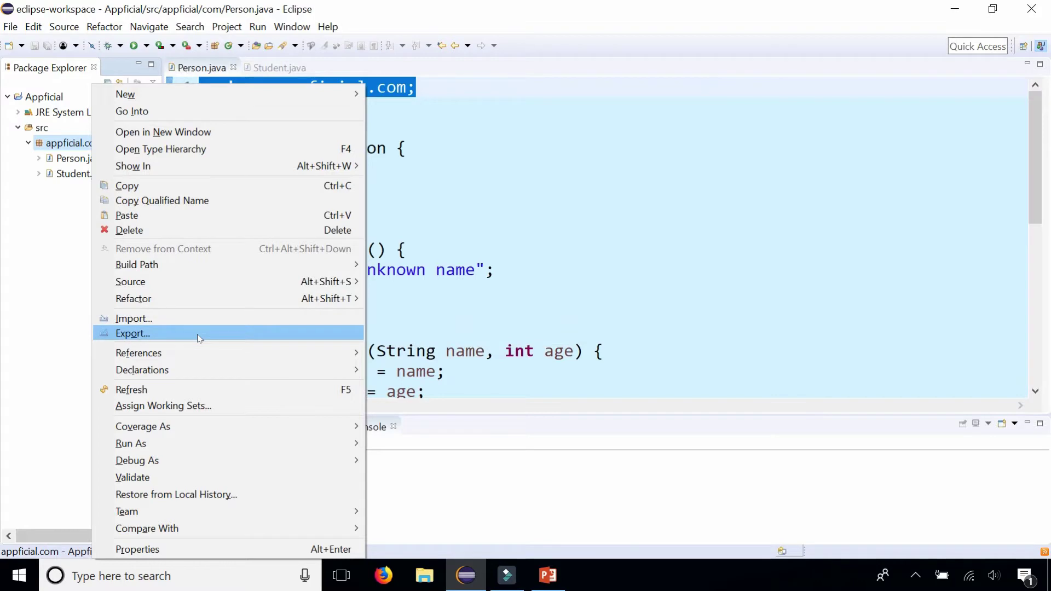
pyautogui.click(198, 337)
pyautogui.click(308, 215)
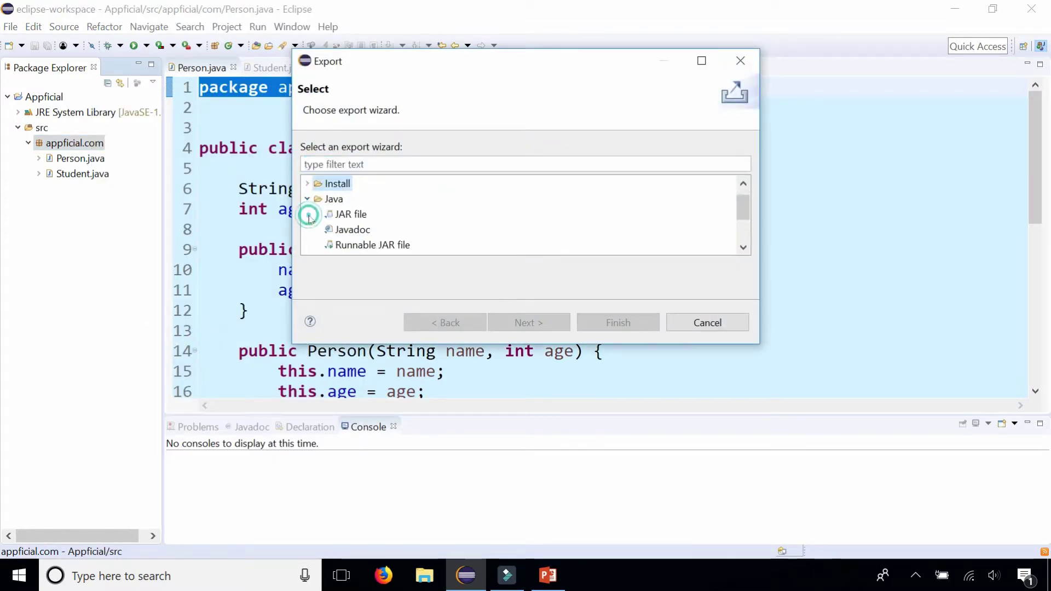
pyautogui.click(341, 215)
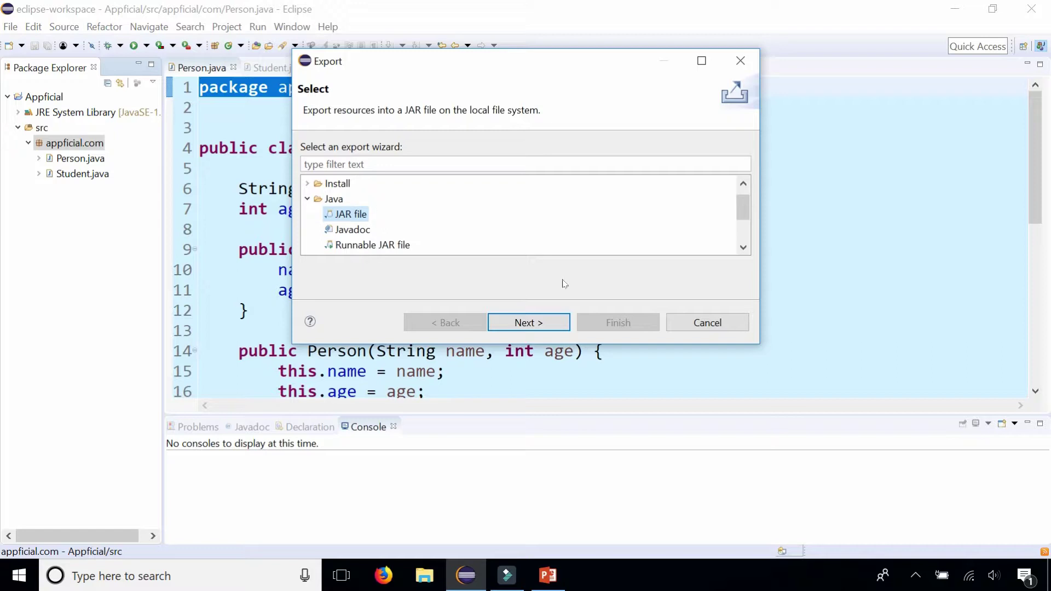
pyautogui.click(534, 321)
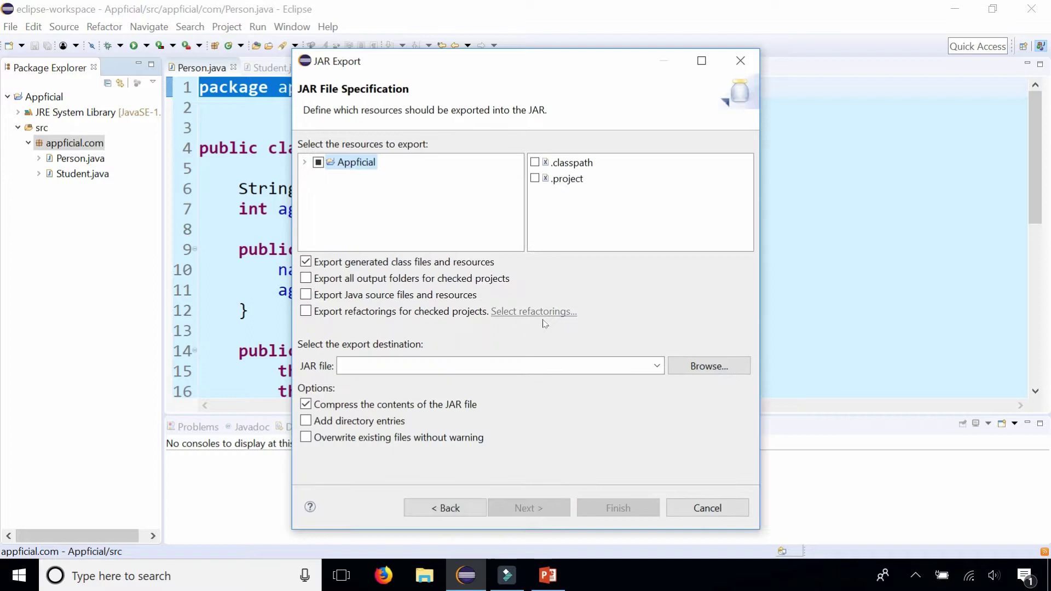
# Step: Save the JAR as myclasses.jar on the Desktop and finish the export
pyautogui.click(715, 367)
pyautogui.click(367, 212)
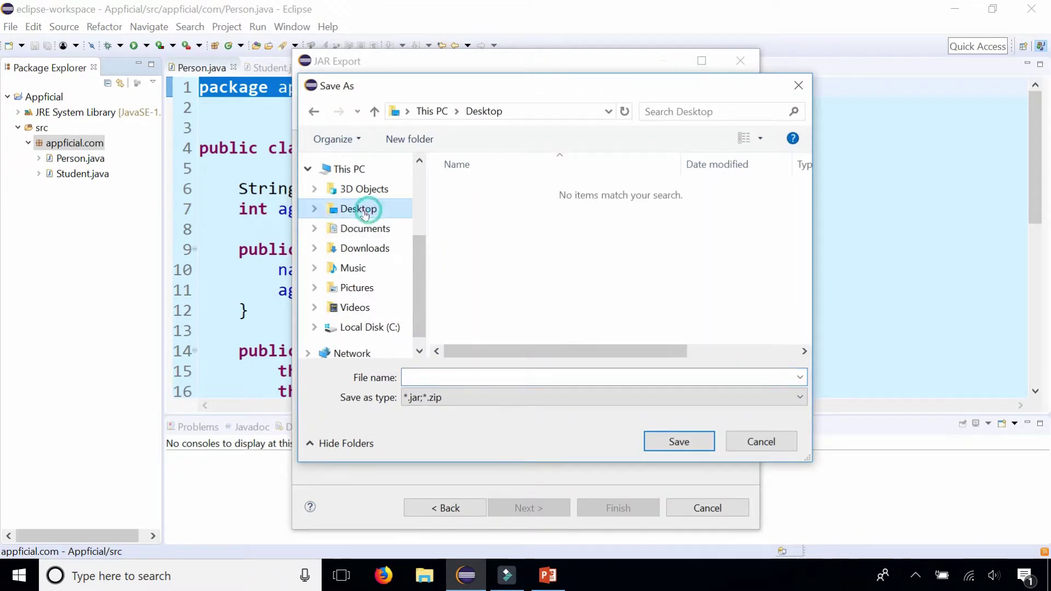
pyautogui.click(654, 378)
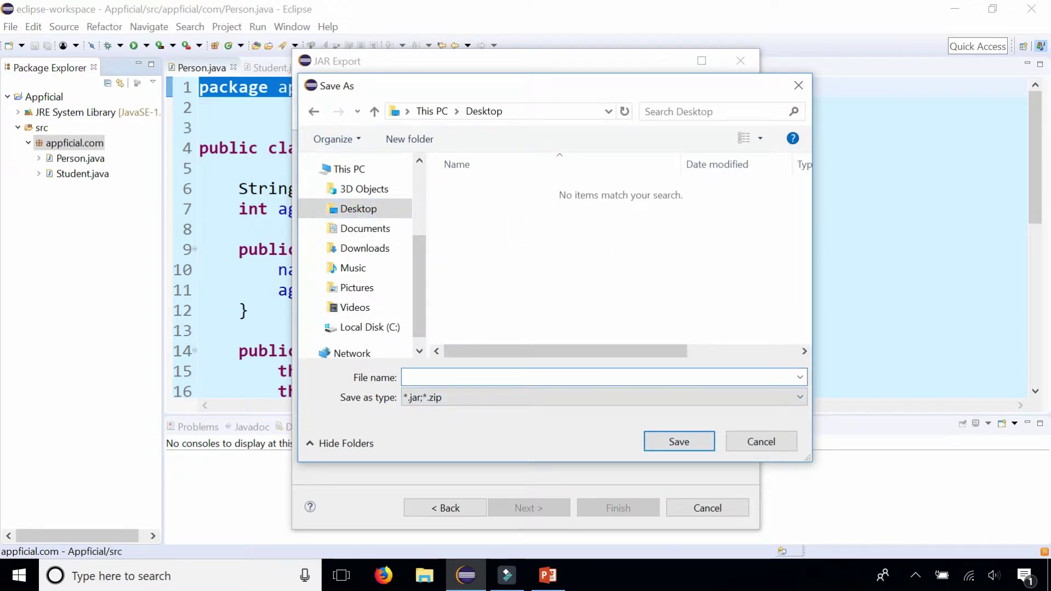
pyautogui.write('a')
pyautogui.press('BackSpace')
pyautogui.write('m')
pyautogui.write('yclasses')
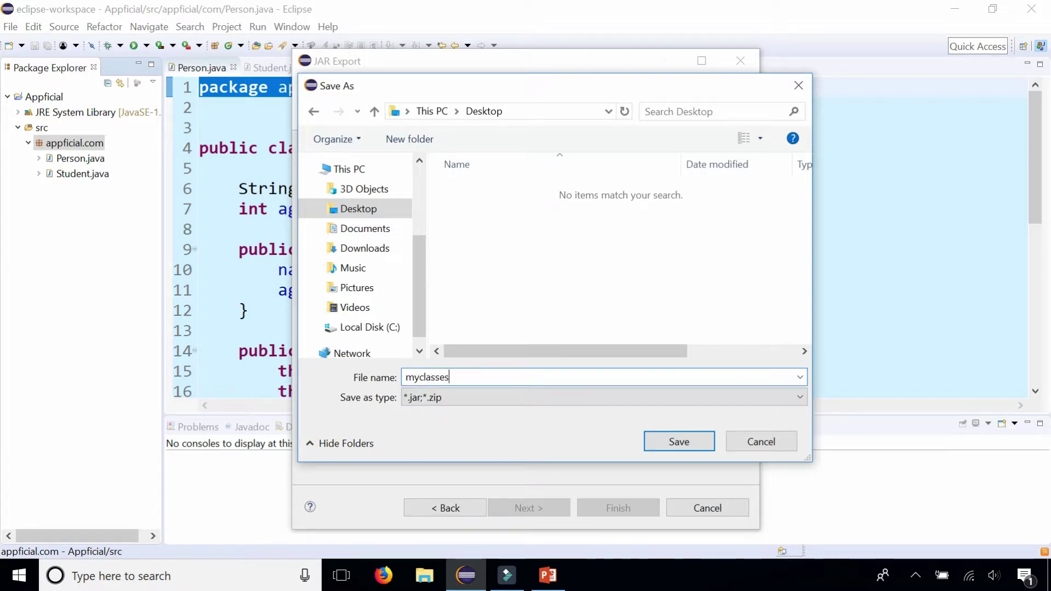
pyautogui.click(699, 442)
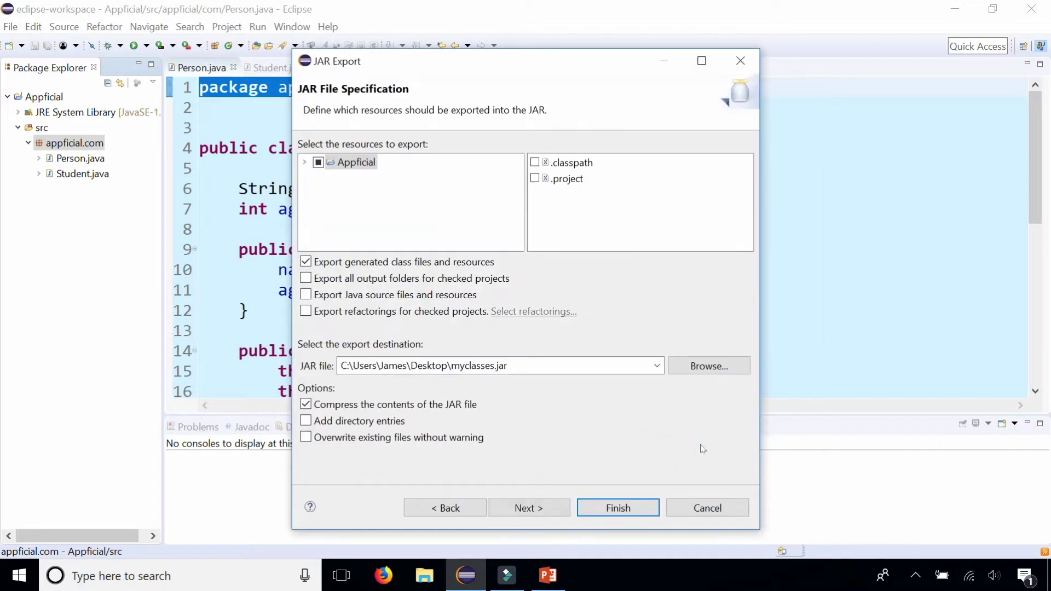
pyautogui.click(617, 508)
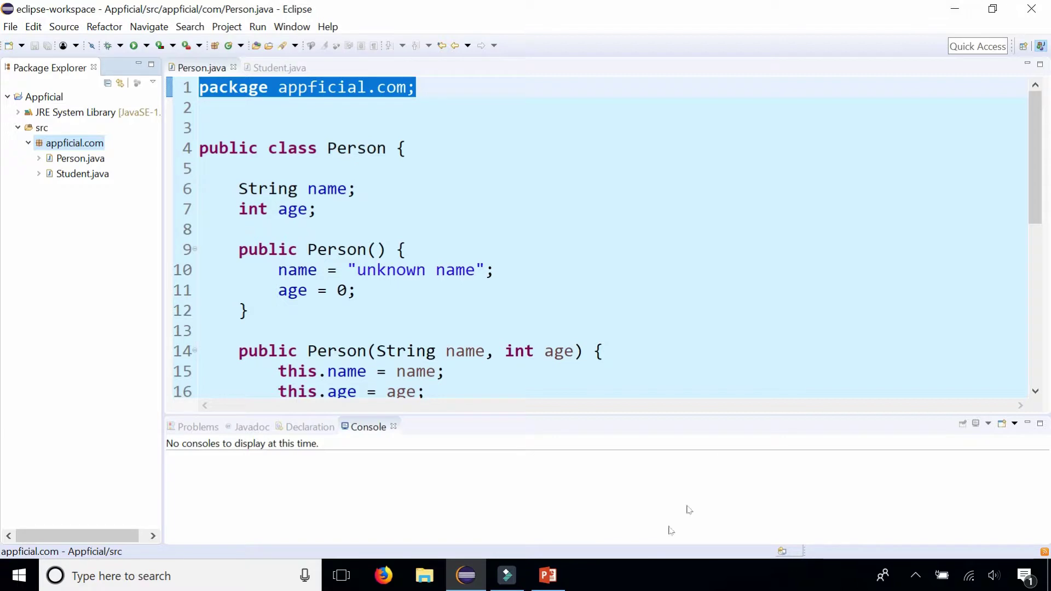
# Step: Show the desktop and extract myclasses.jar into a myclasses folder with 7-Zip
pyautogui.rightClick(640, 575)
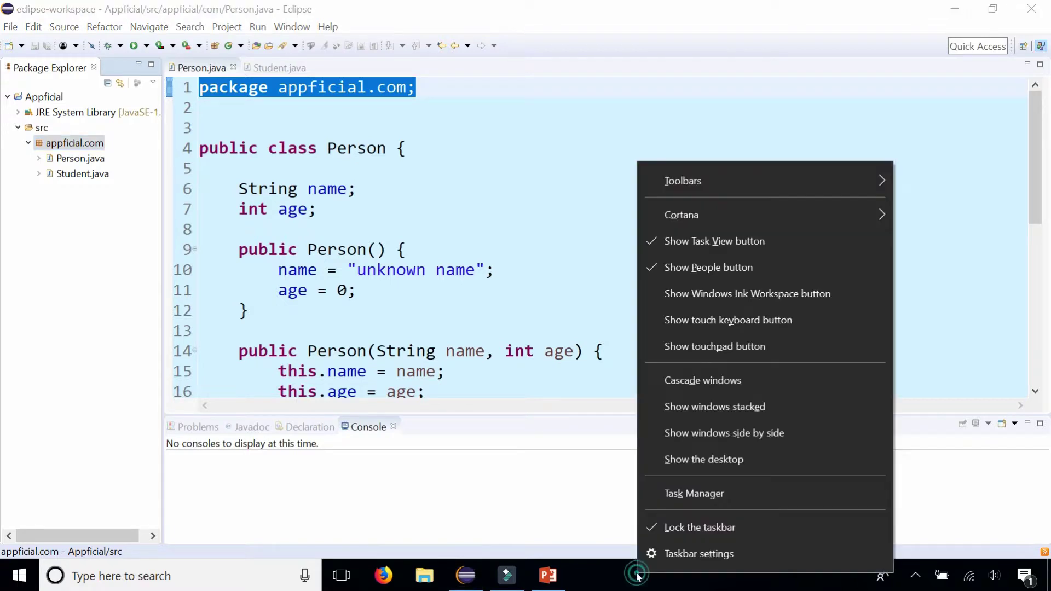
pyautogui.click(711, 460)
pyautogui.click(110, 45)
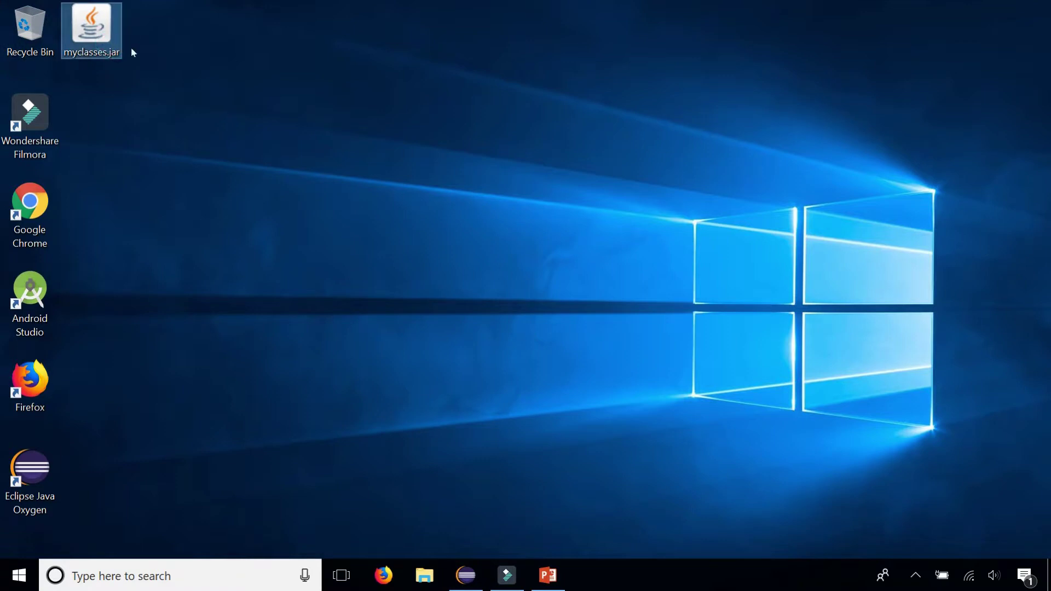
pyautogui.moveTo(103, 36); pyautogui.dragTo(122, 103)
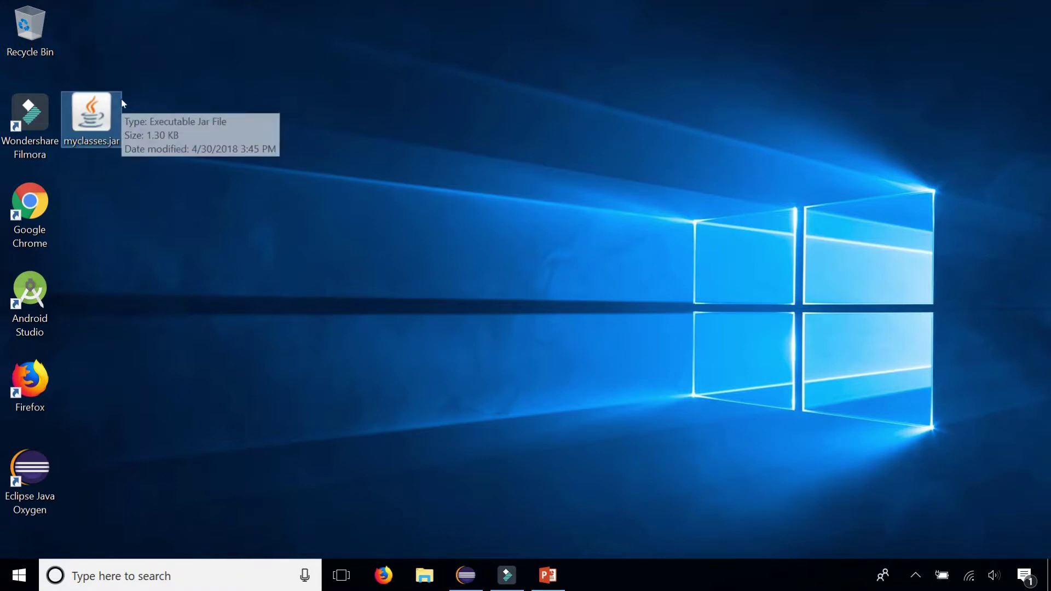
pyautogui.rightClick(102, 134)
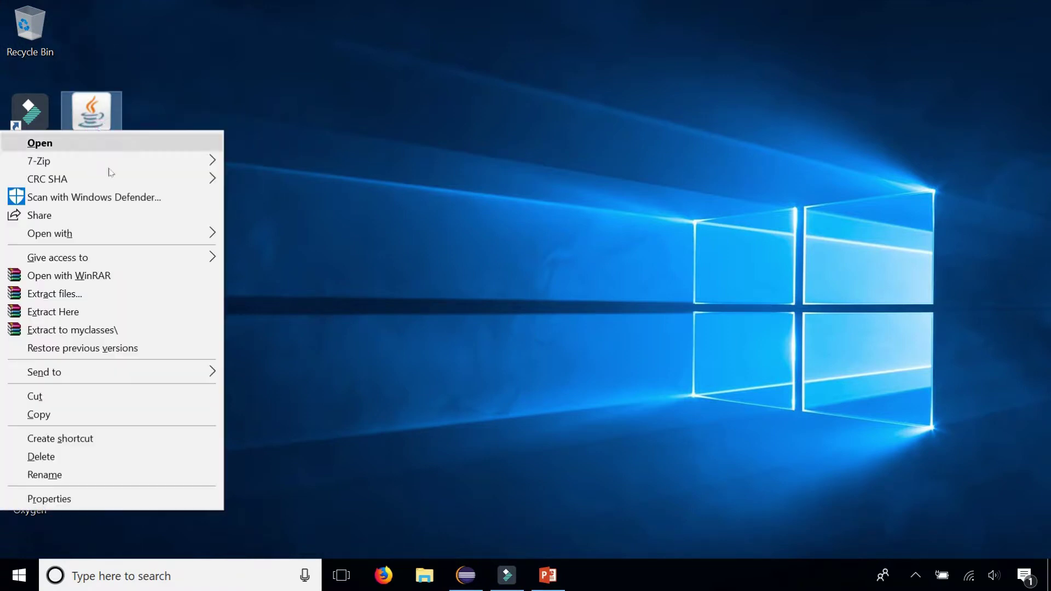
pyautogui.moveTo(107, 161)
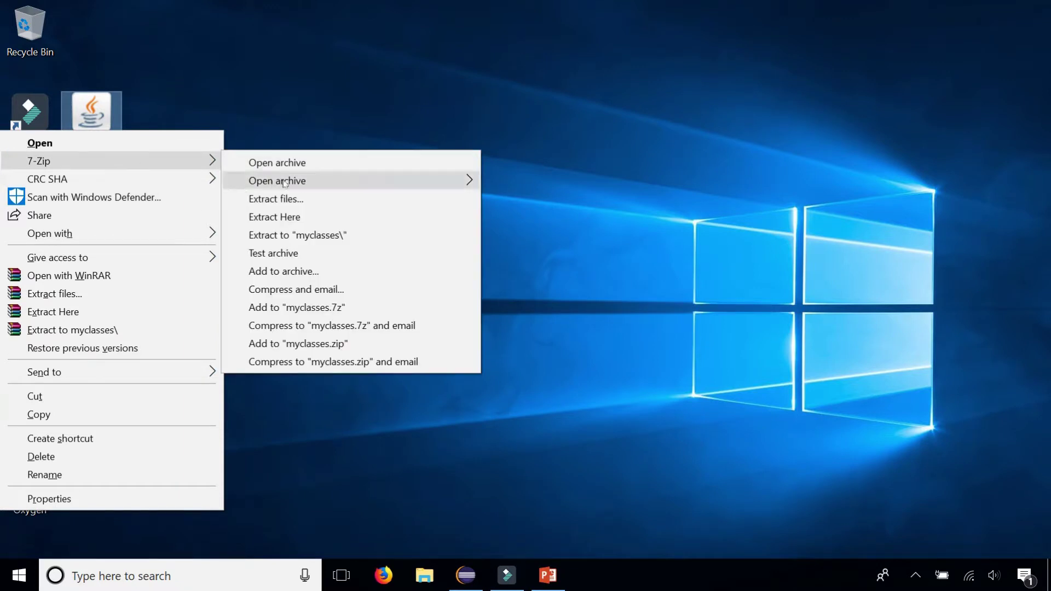
pyautogui.click(315, 235)
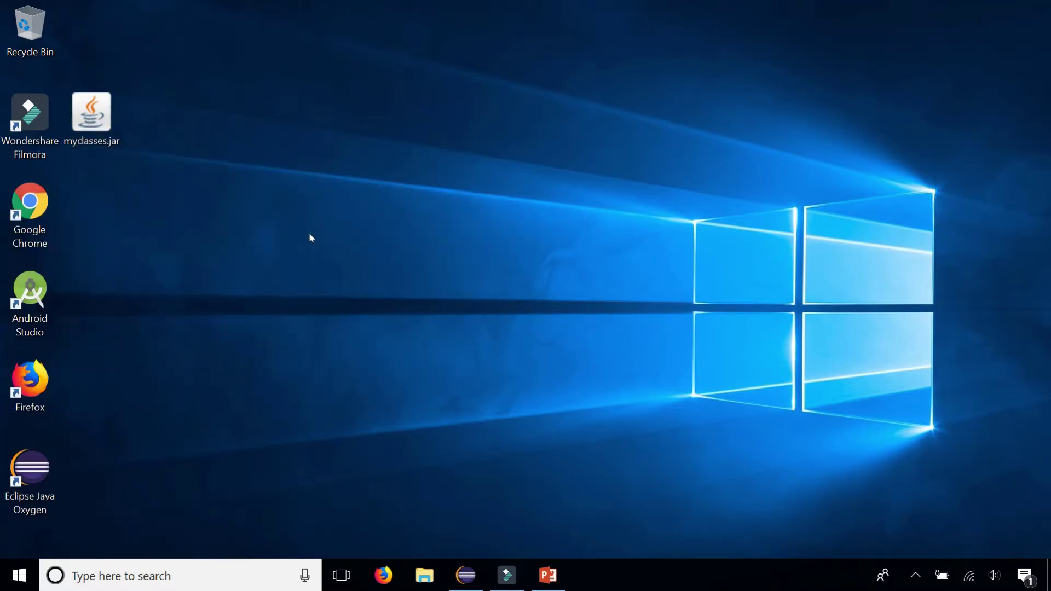
# Step: Browse myclasses\appficial\com to find Person.class and Student.class
pyautogui.doubleClick(89, 38)
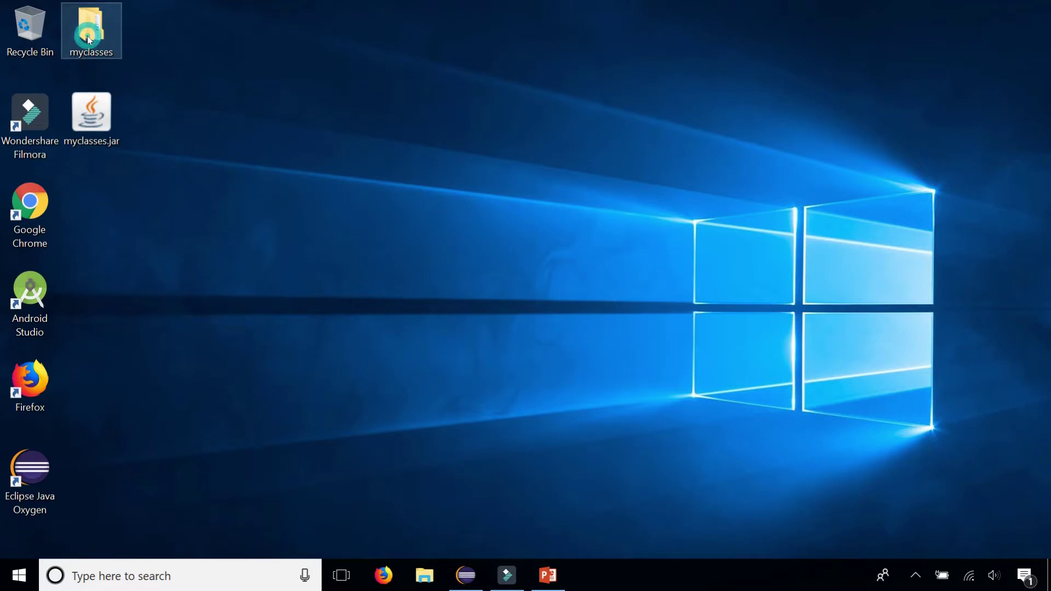
pyautogui.click(523, 171)
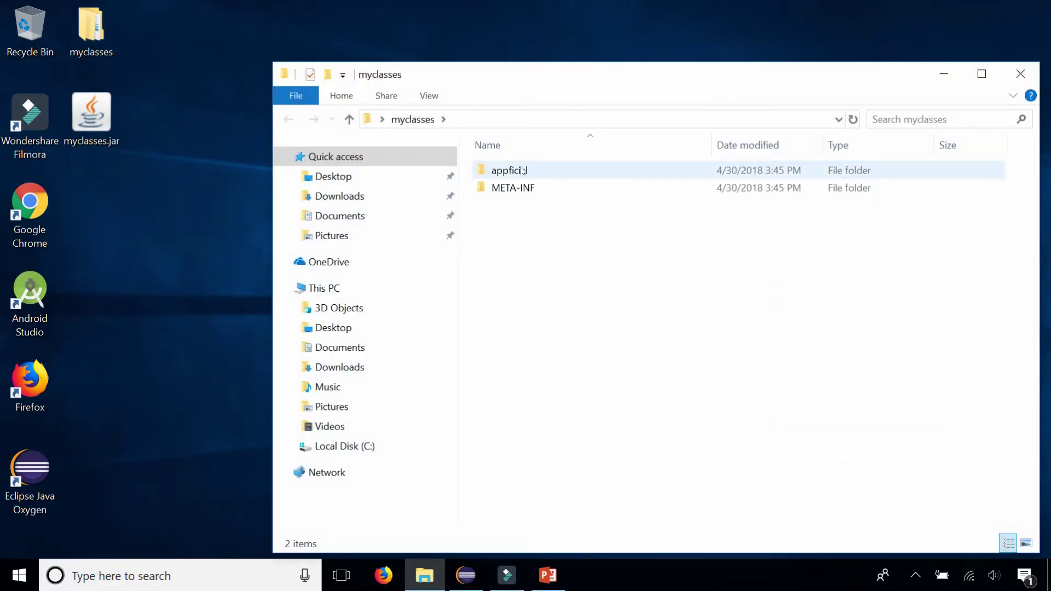
pyautogui.doubleClick(520, 171)
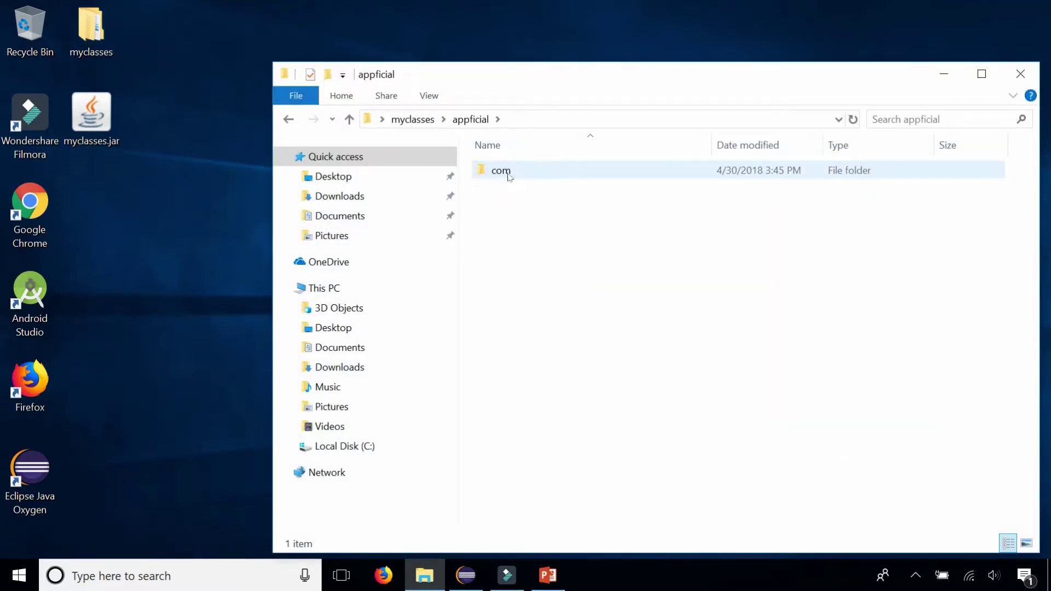
pyautogui.doubleClick(504, 172)
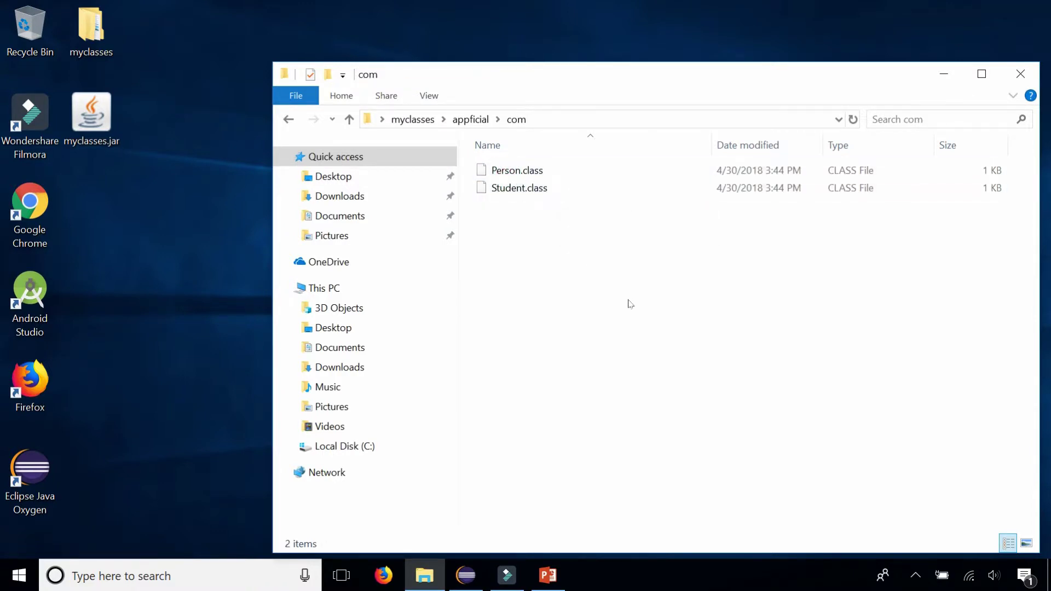
# Step: Close the folder window, delete the myclasses folder, and move myclasses.jar right
pyautogui.click(1021, 74)
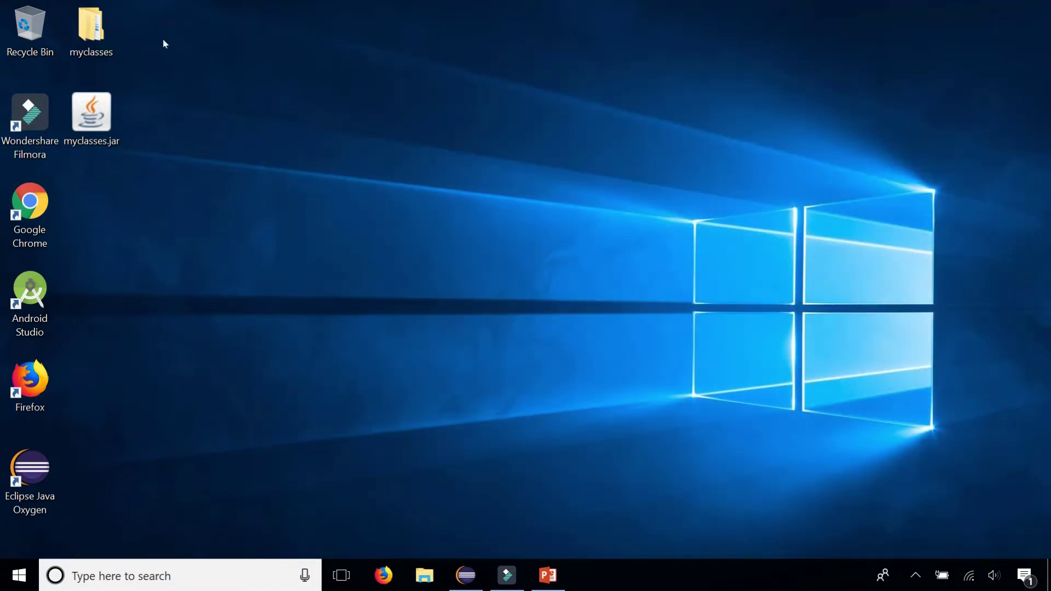
pyautogui.click(91, 29)
pyautogui.press('Delete')
pyautogui.click(95, 106)
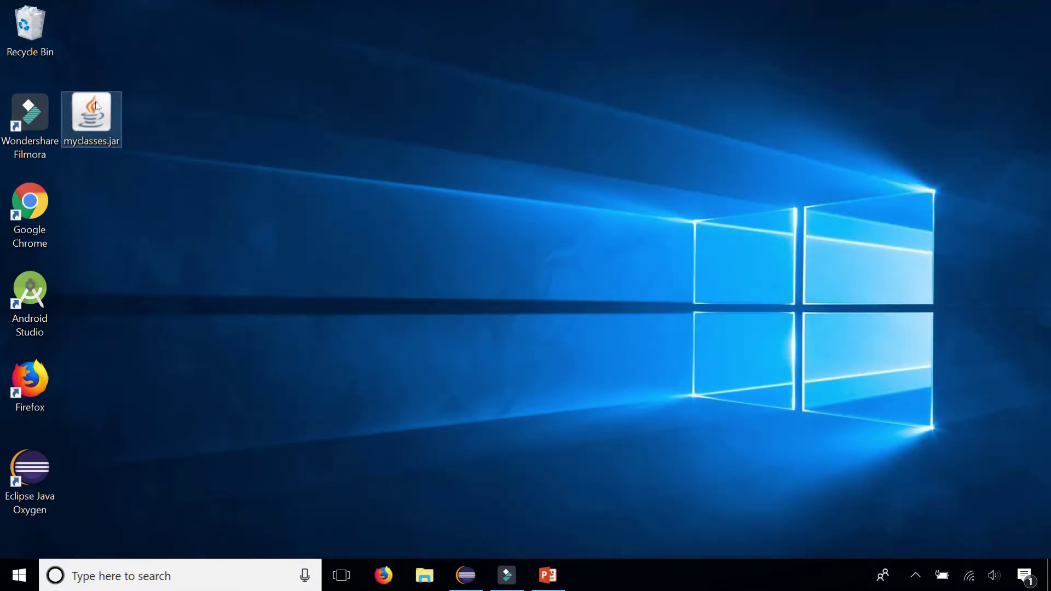
pyautogui.moveTo(95, 107); pyautogui.dragTo(219, 107)
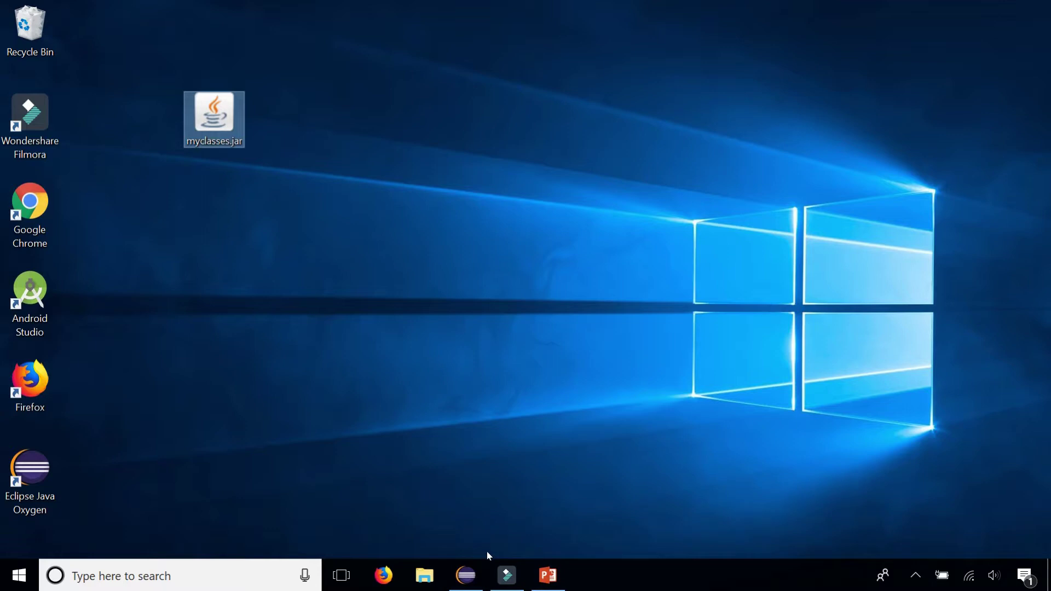
# Step: Return to Eclipse and delete the Appficial project, confirming with OK
pyautogui.click(466, 576)
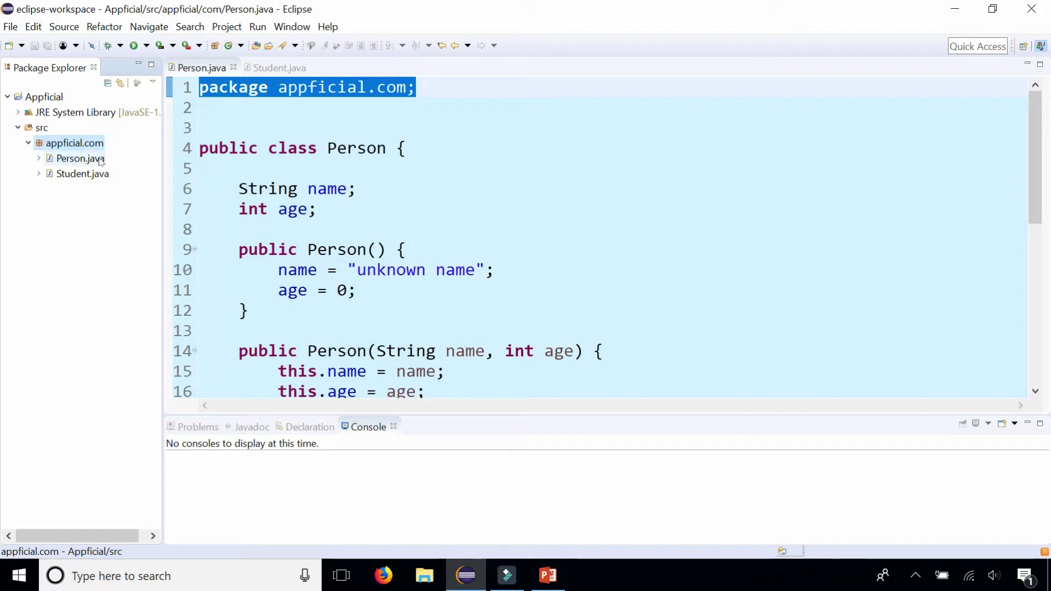
pyautogui.click(48, 98)
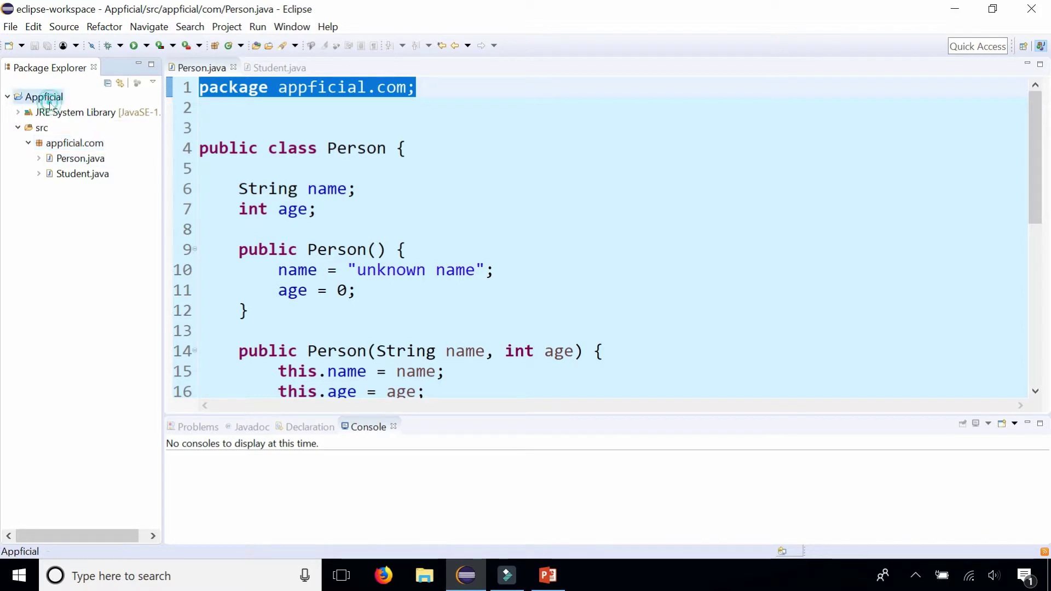
pyautogui.rightClick(49, 105)
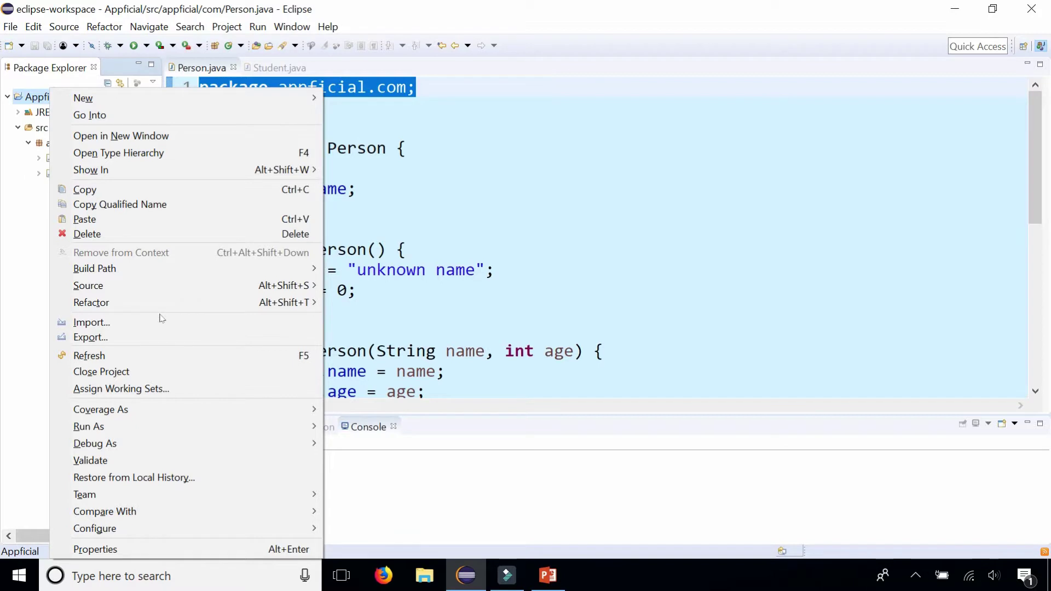
pyautogui.click(118, 234)
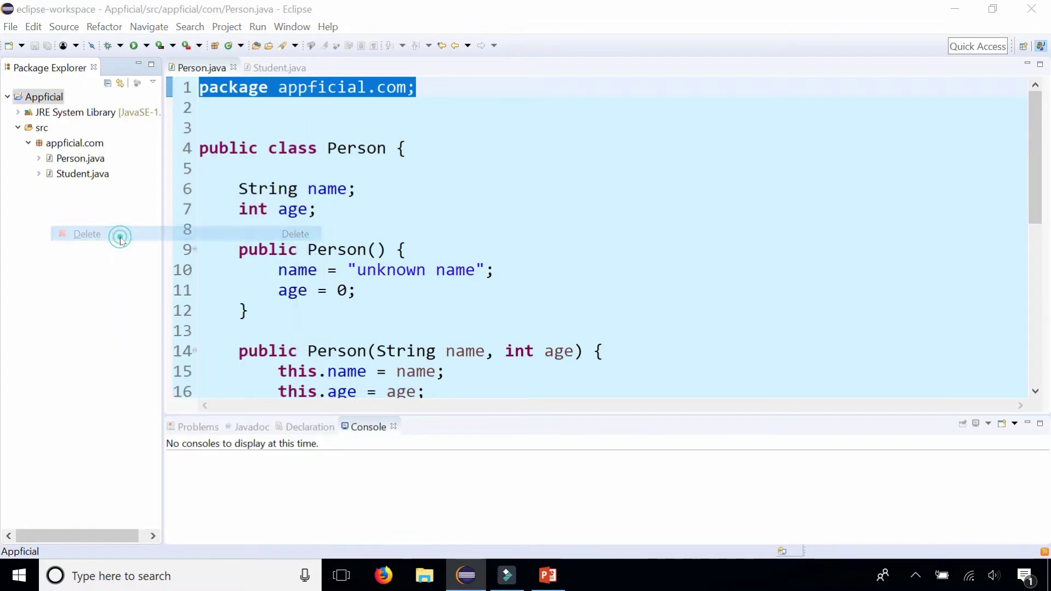
pyautogui.click(615, 326)
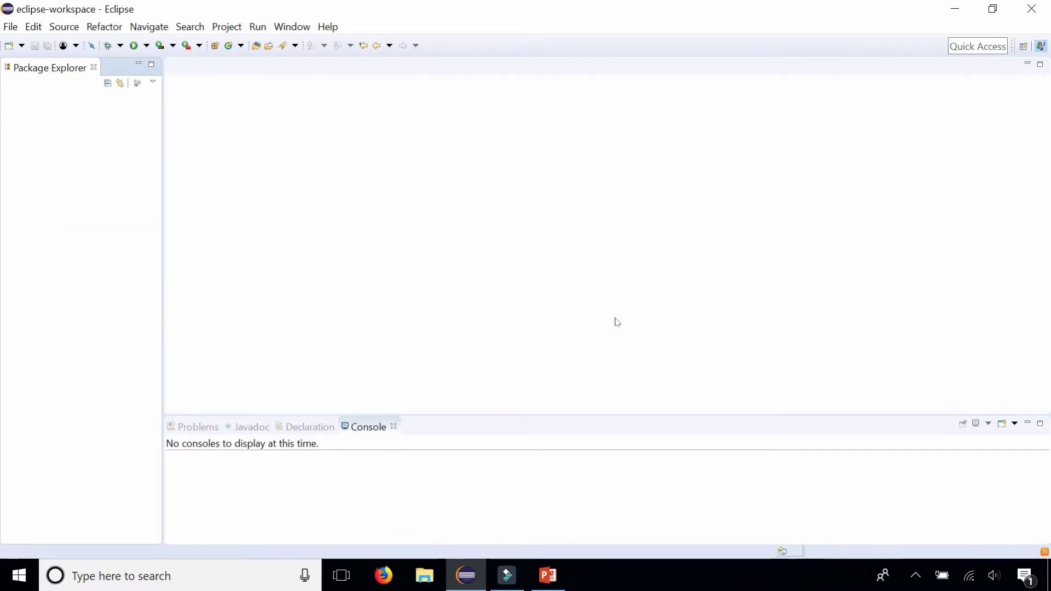
# Step: Recreate the Appficial Java project
pyautogui.rightClick(79, 145)
pyautogui.moveTo(214, 155)
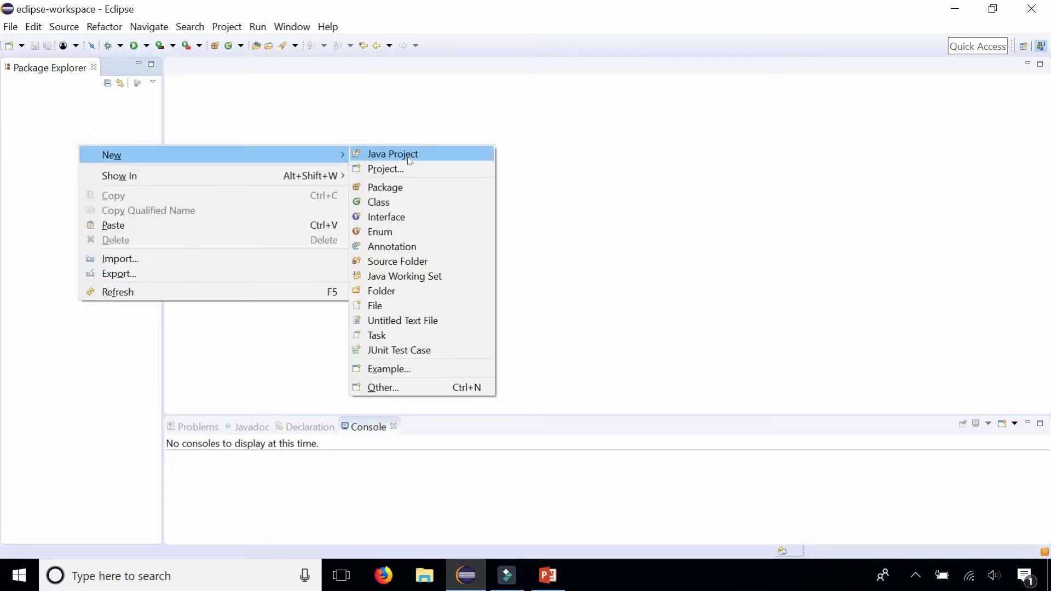
pyautogui.click(407, 155)
pyautogui.write('Appficial')
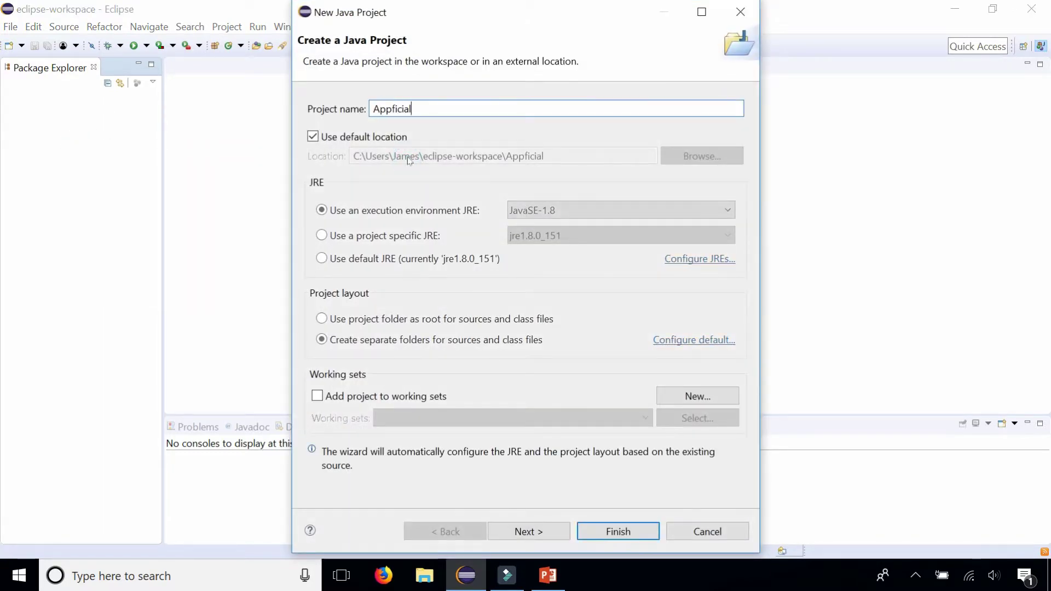
pyautogui.click(607, 530)
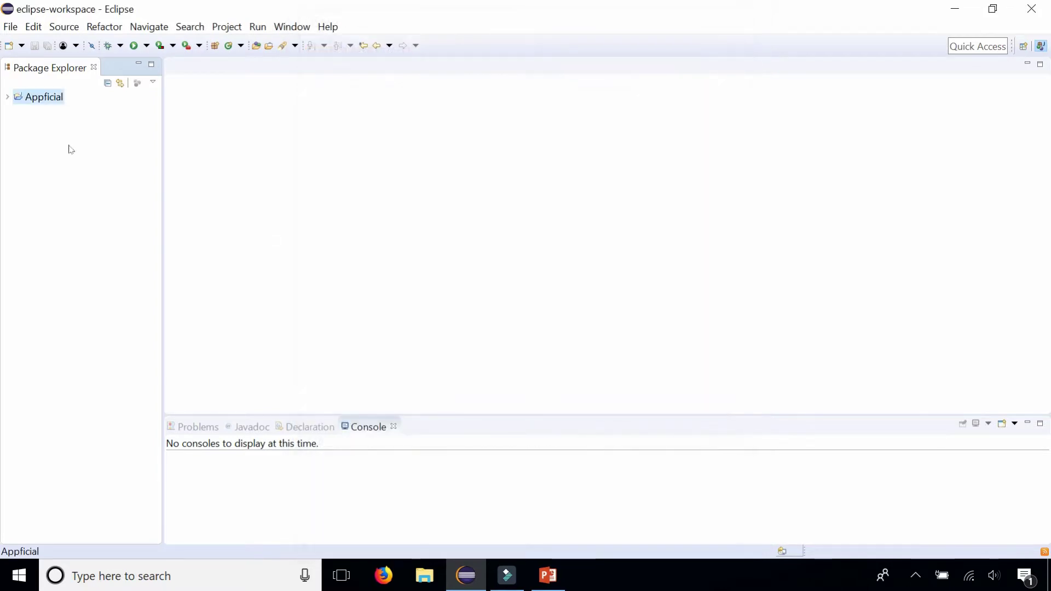
# Step: Delete the appficial.com package, with Person.java and Student.java, from src
pyautogui.click(8, 98)
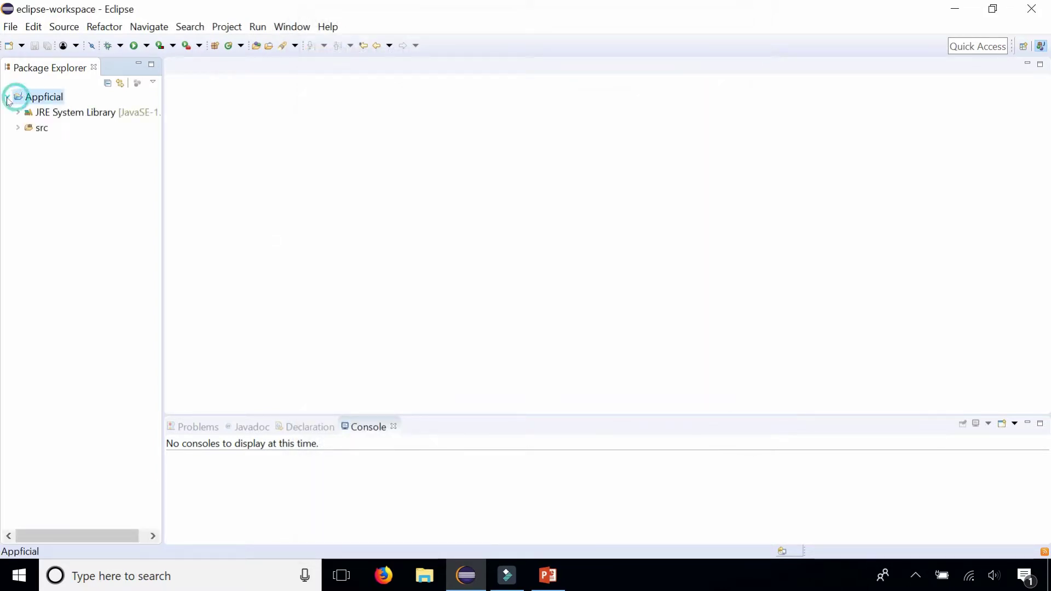
pyautogui.click(19, 128)
pyautogui.click(28, 143)
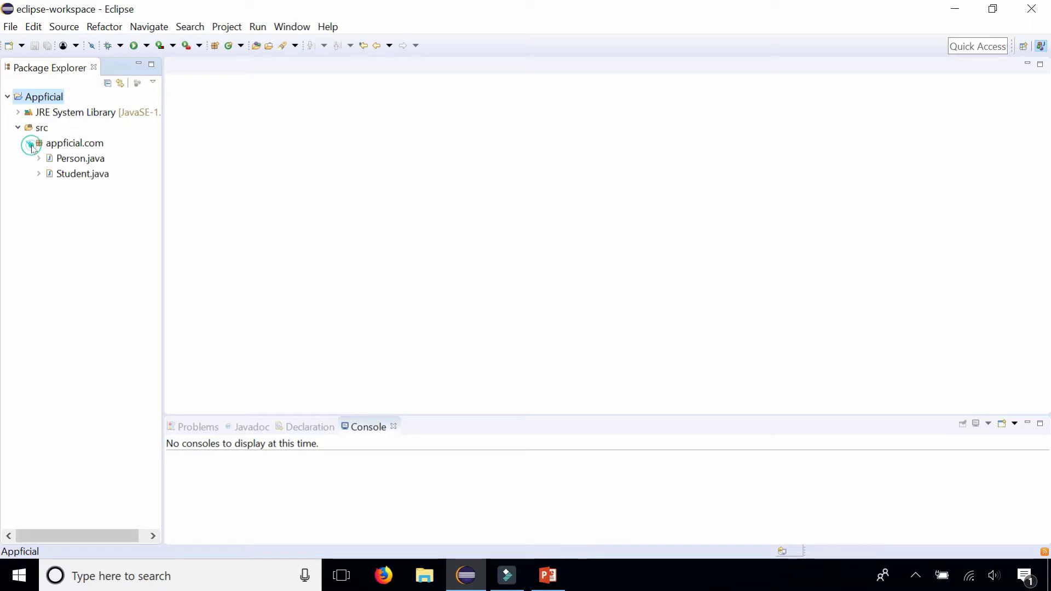
pyautogui.click(66, 146)
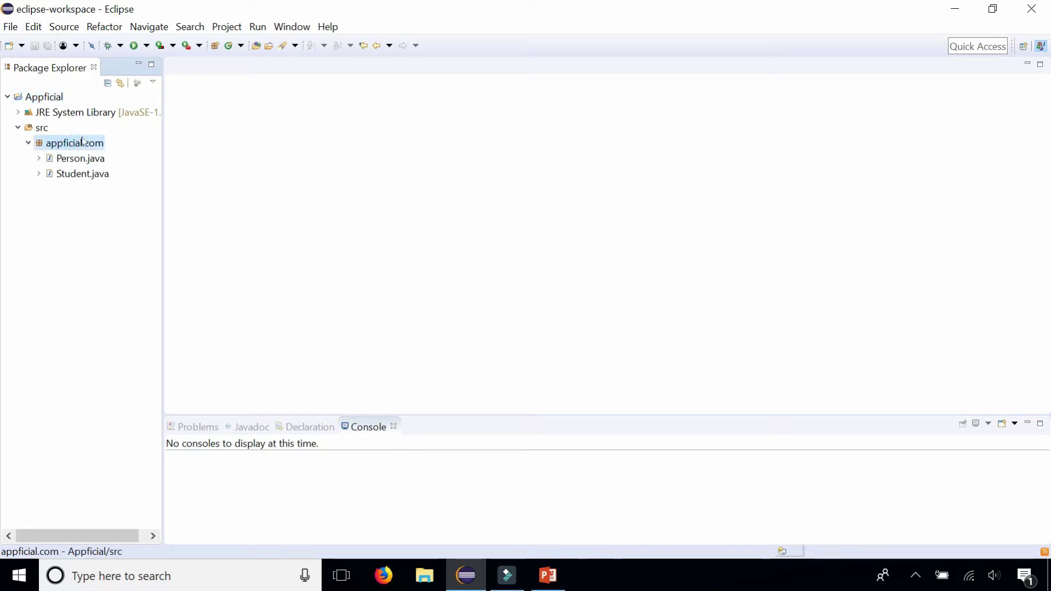
pyautogui.rightClick(82, 143)
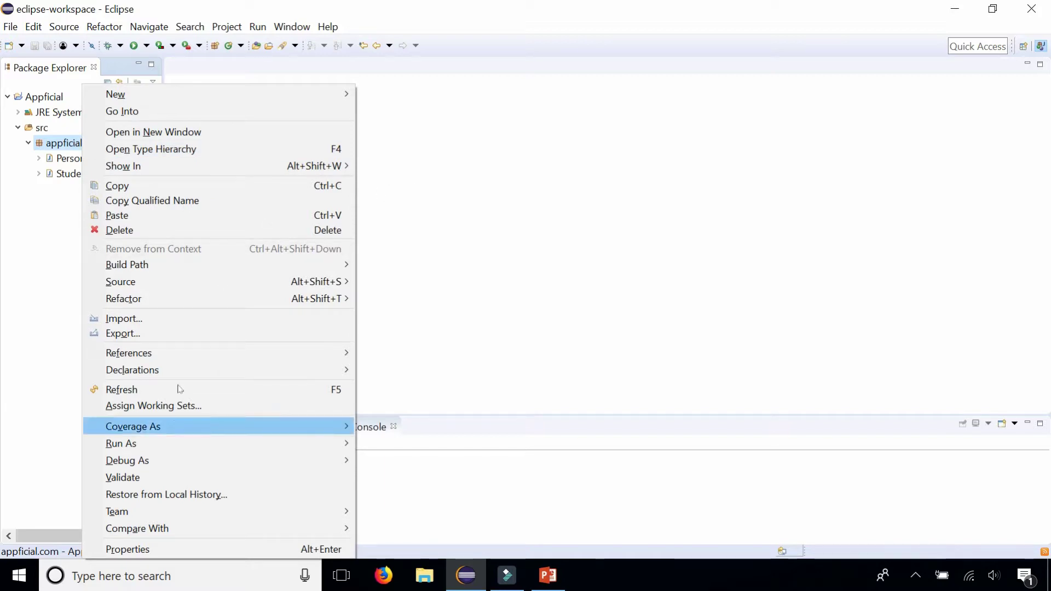
pyautogui.click(153, 231)
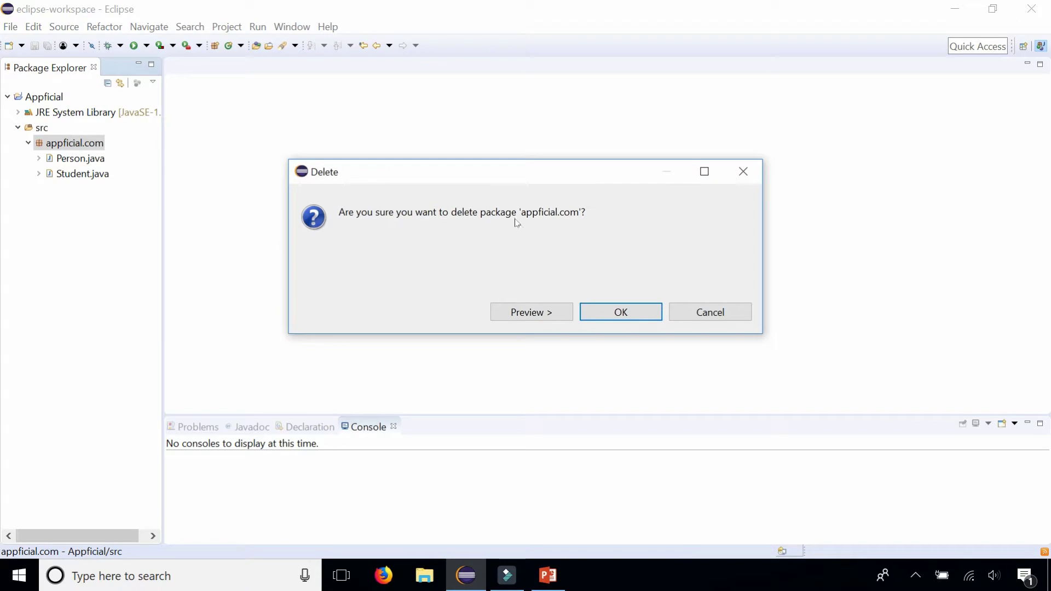
pyautogui.click(621, 312)
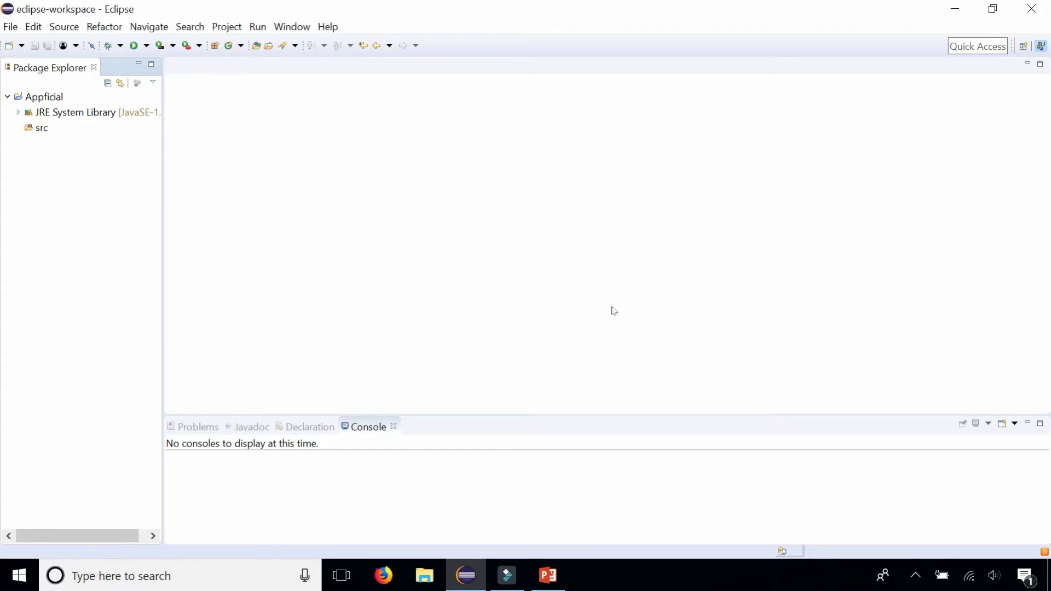
pyautogui.click(47, 134)
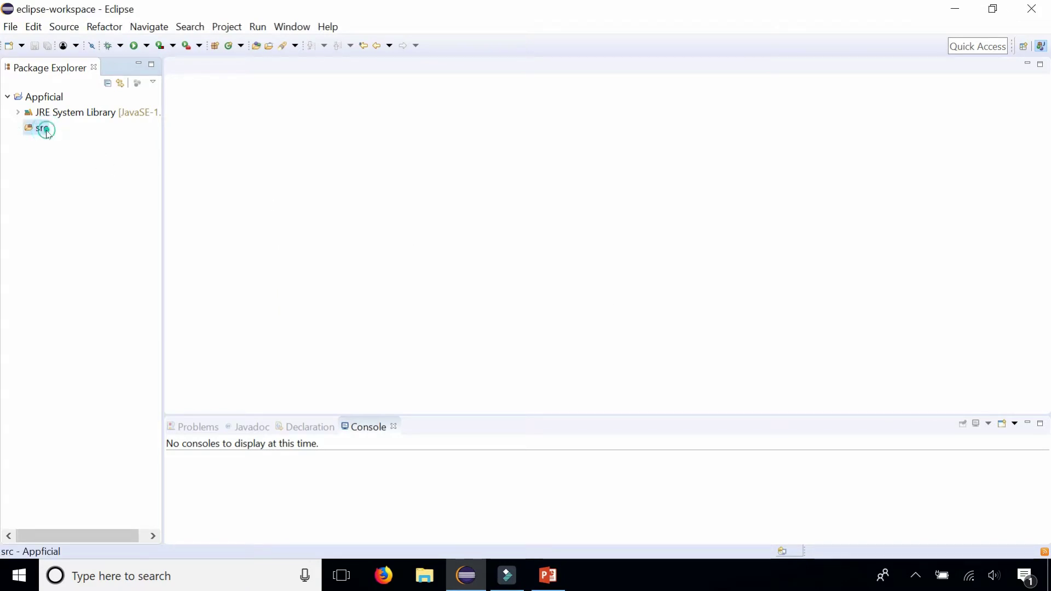
# Step: Create a public Demo class with a generated main method in src
pyautogui.rightClick(45, 132)
pyautogui.moveTo(181, 132)
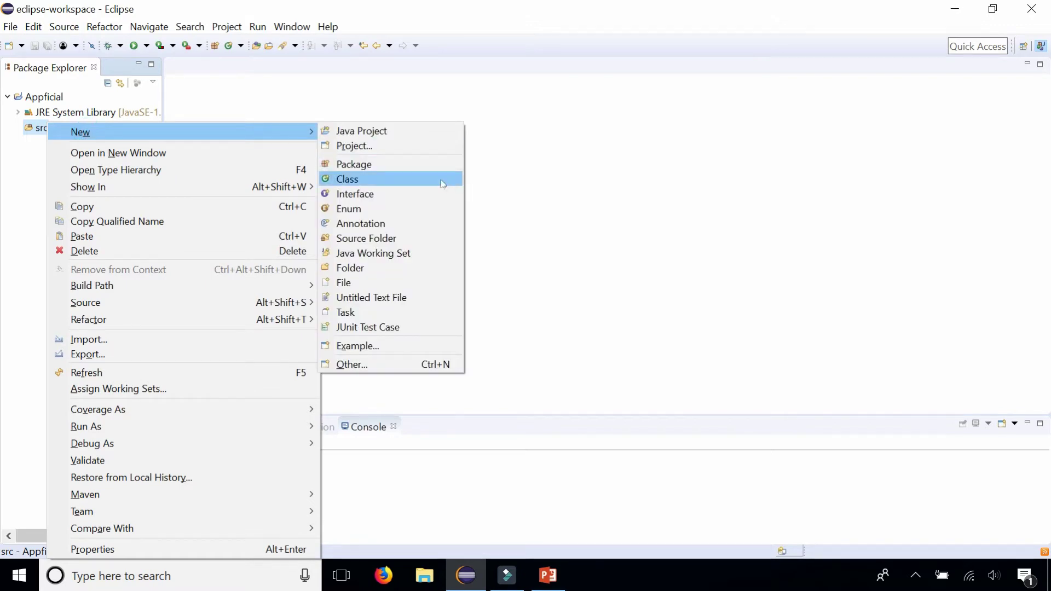
pyautogui.click(441, 182)
pyautogui.write('Demo')
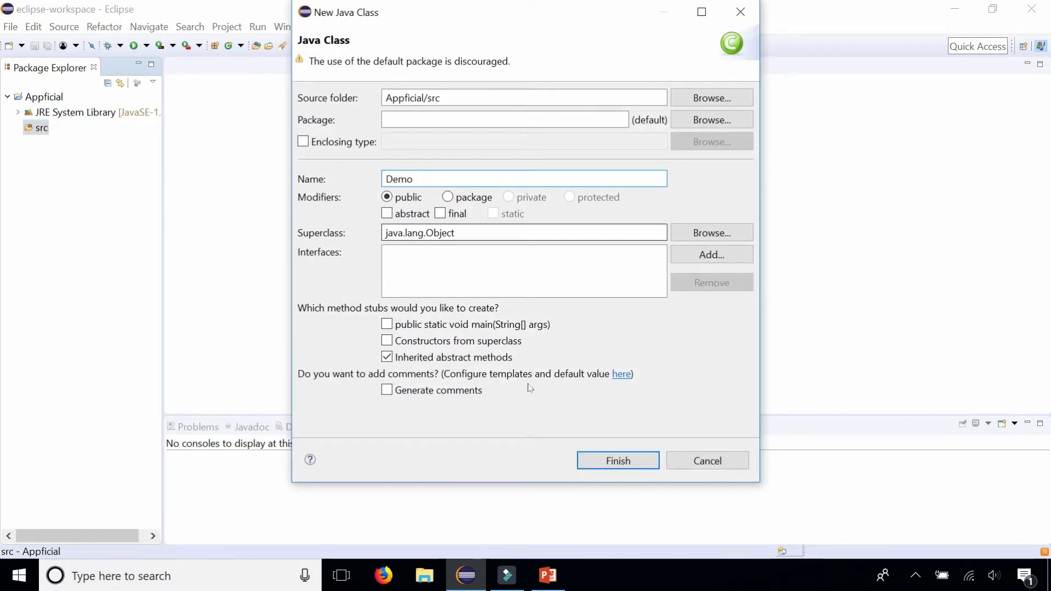
pyautogui.click(527, 326)
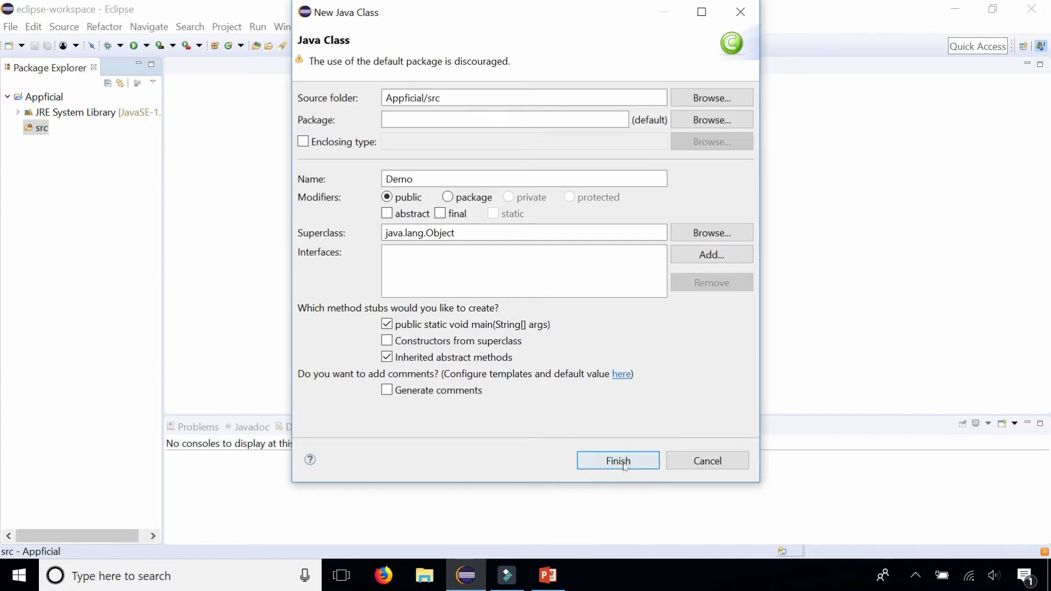
pyautogui.click(621, 462)
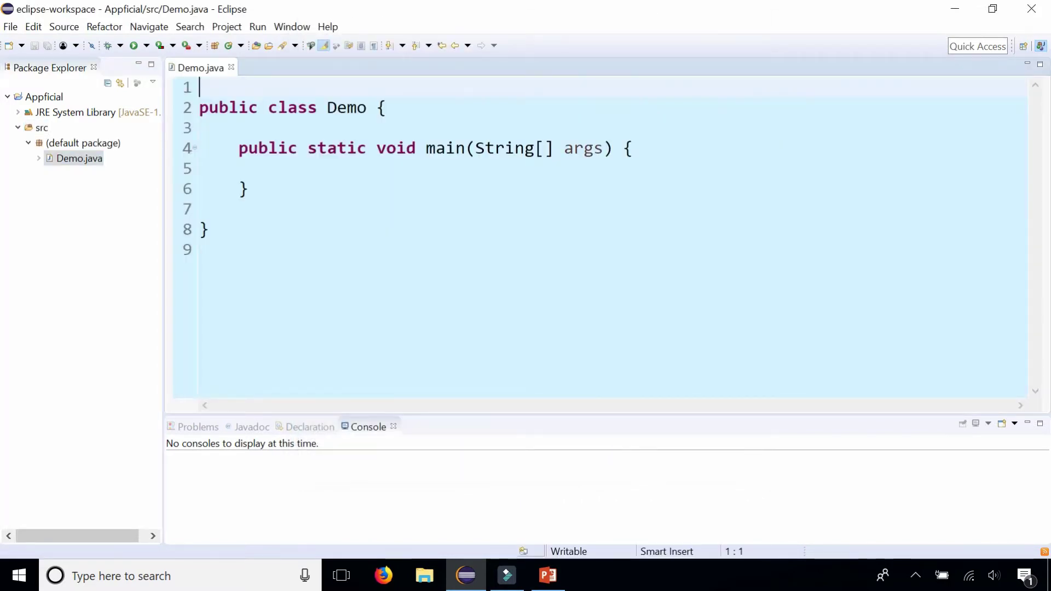
# Step: Add 'Person p = new Person();' and 'Student s = new Student();' to main, then save Demo.java
pyautogui.click(402, 167)
pyautogui.click(735, 149)
pyautogui.press('Return')
pyautogui.press('Return')
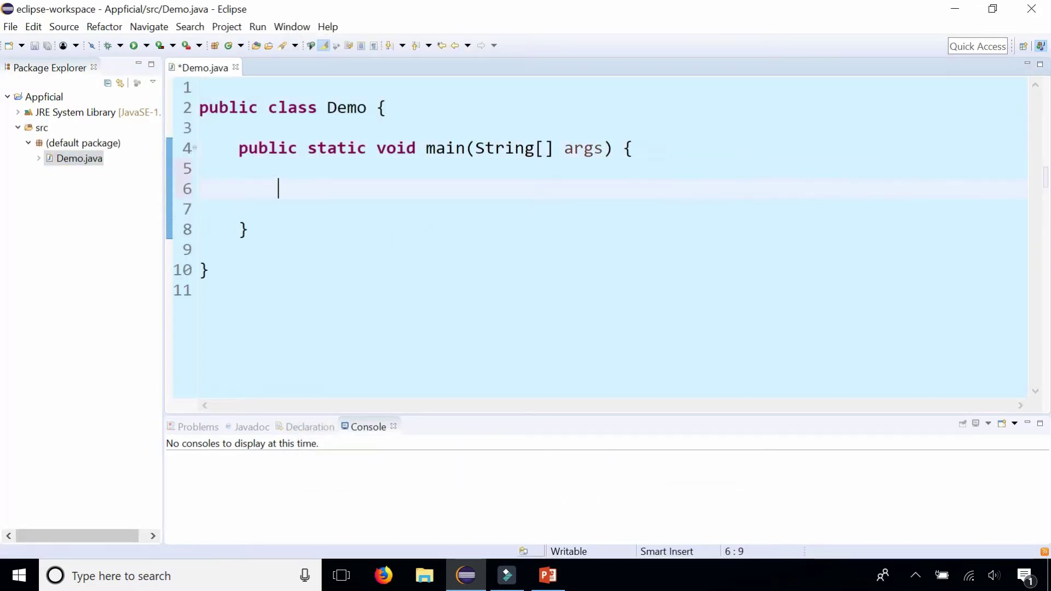
pyautogui.write('Person p ')
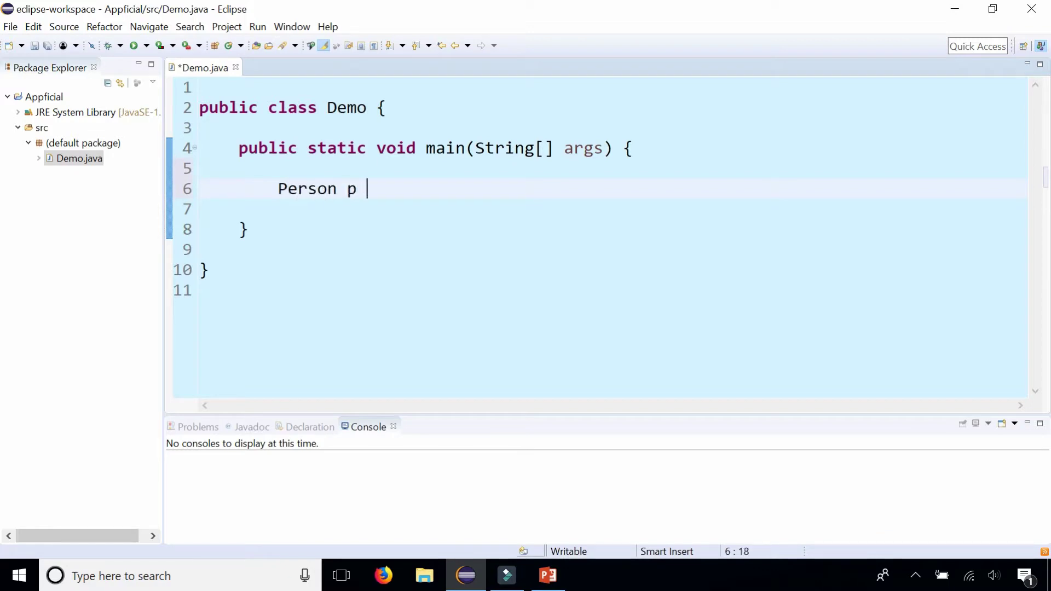
pyautogui.write('= new Person')
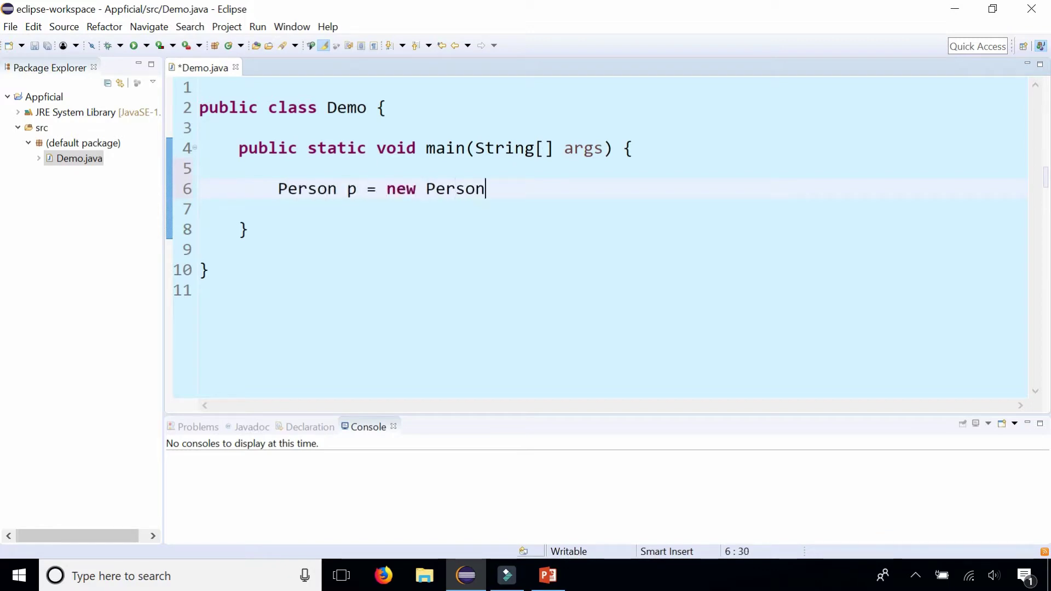
pyautogui.write('();')
pyautogui.press('Return')
pyautogui.press('Return')
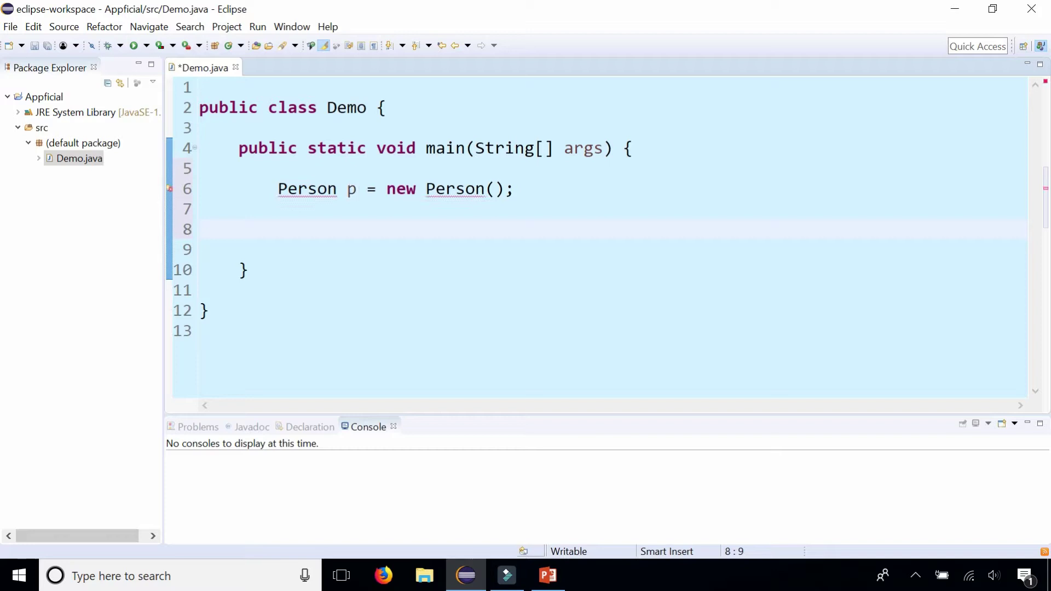
pyautogui.write('Student')
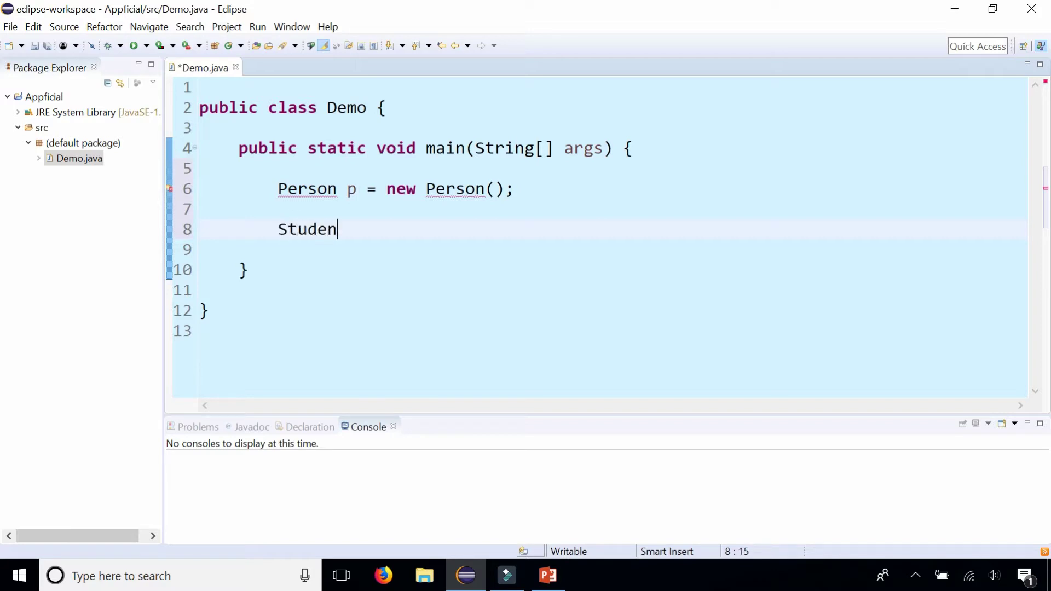
pyautogui.write(' s = new St')
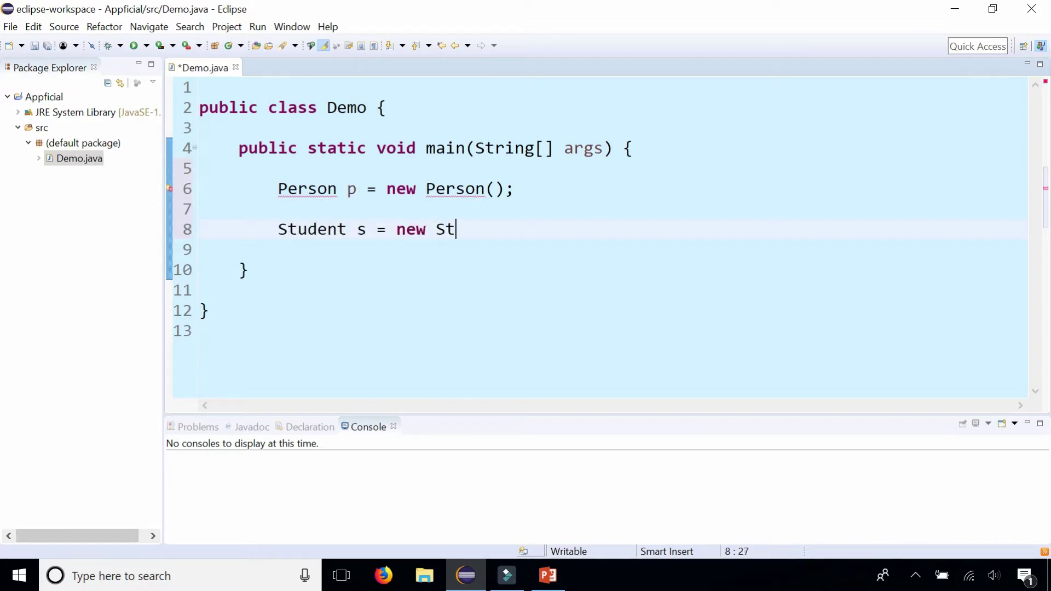
pyautogui.write('udent();')
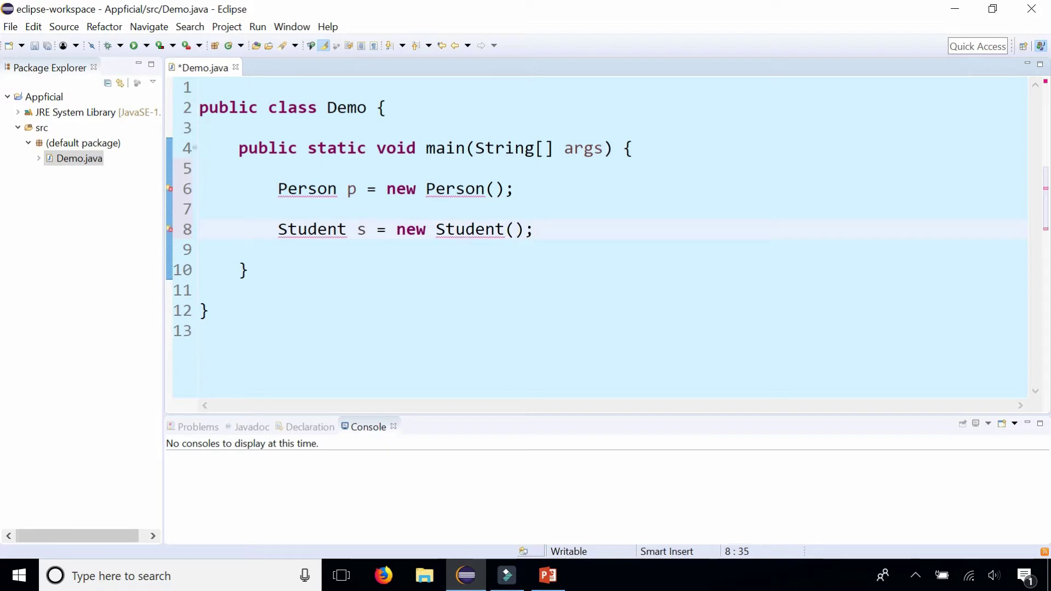
pyautogui.click(820, 230)
pyautogui.click(34, 45)
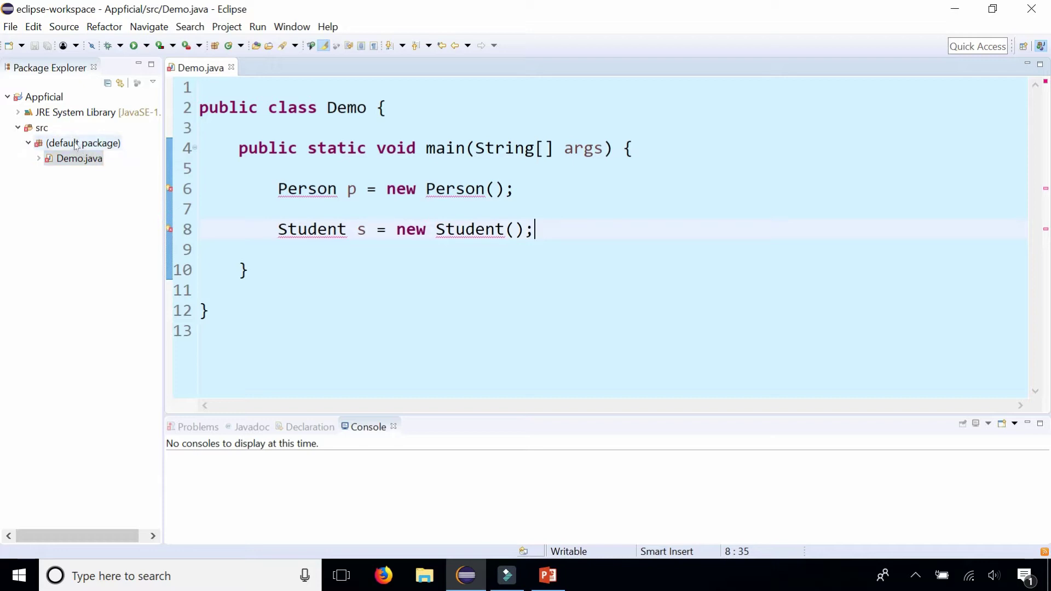
pyautogui.click(37, 97)
pyautogui.rightClick(48, 97)
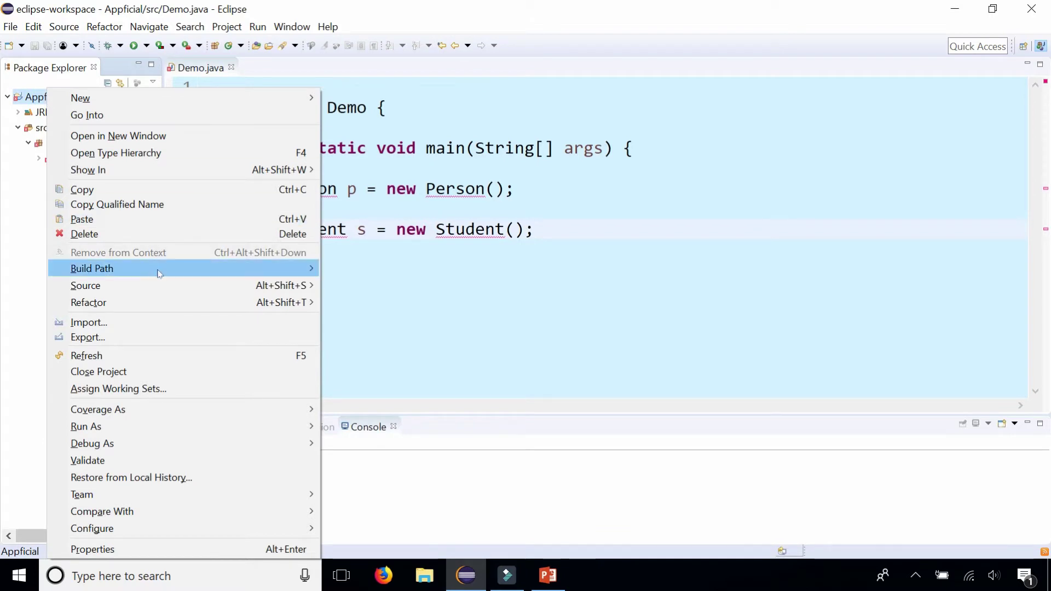
pyautogui.moveTo(92, 269)
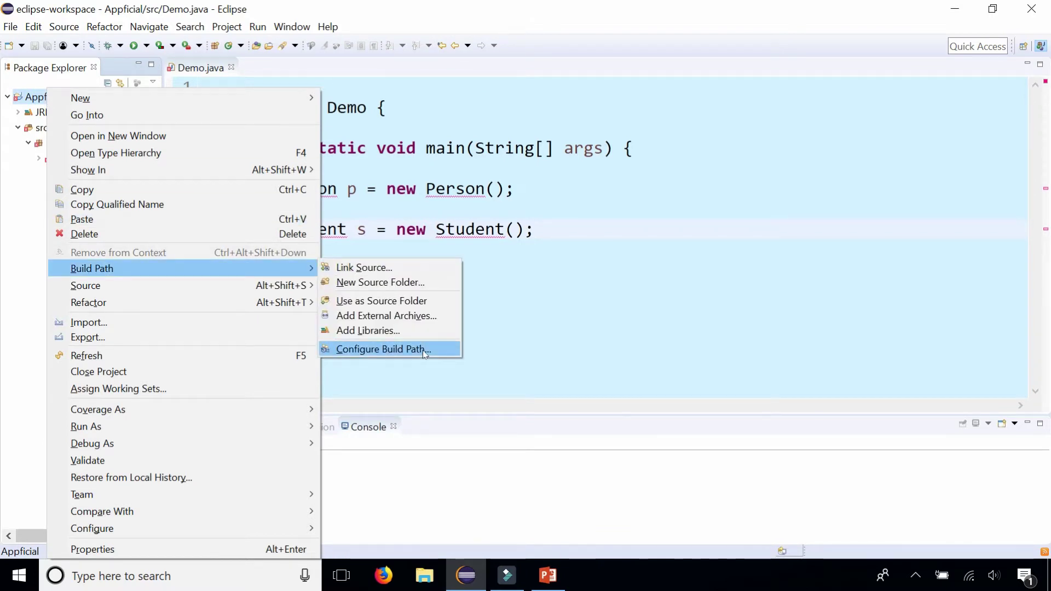
pyautogui.click(423, 351)
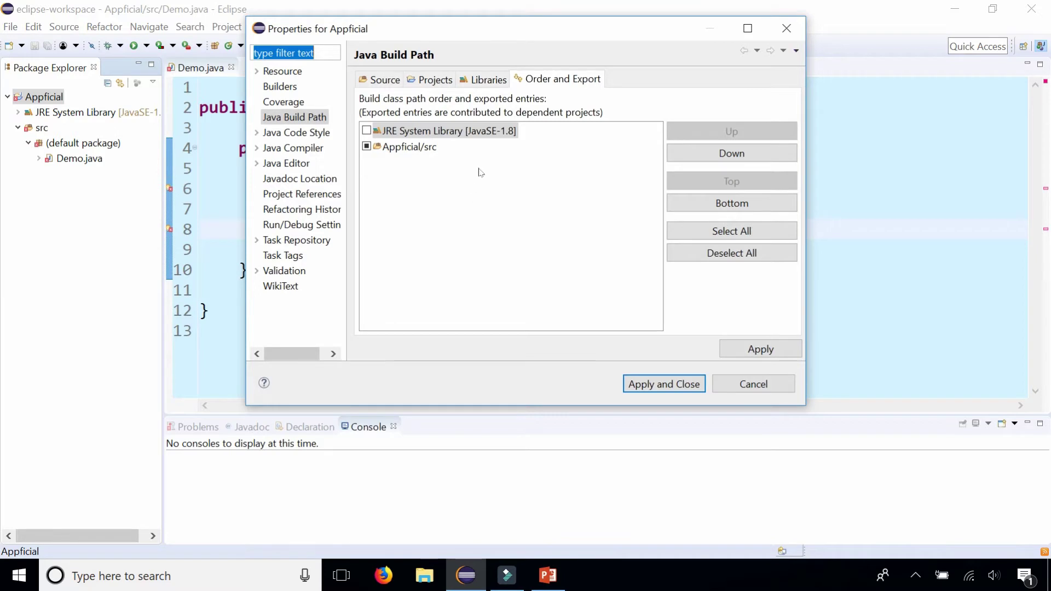
pyautogui.click(492, 85)
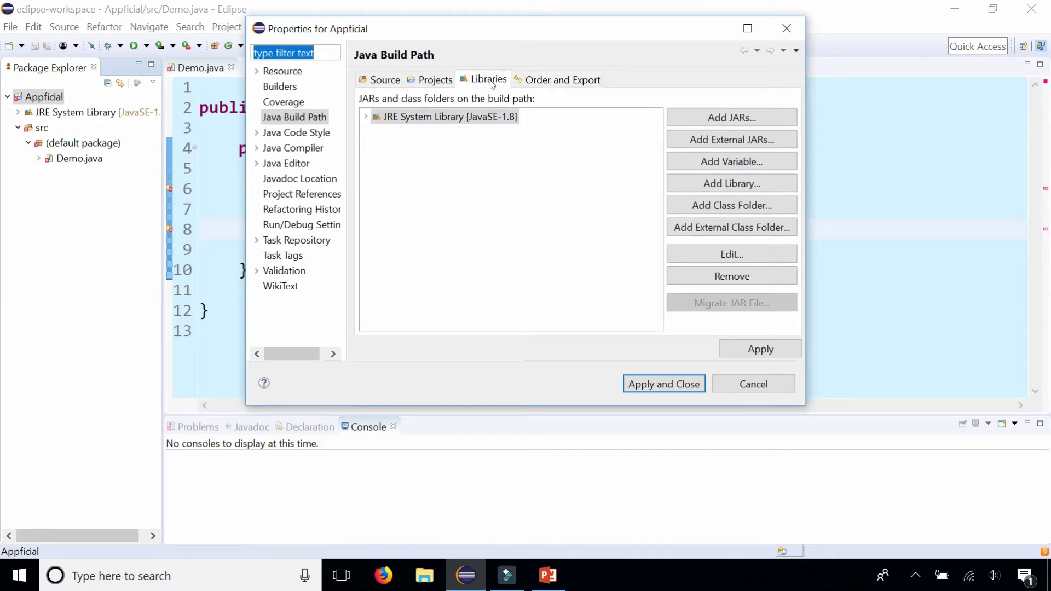
pyautogui.click(734, 141)
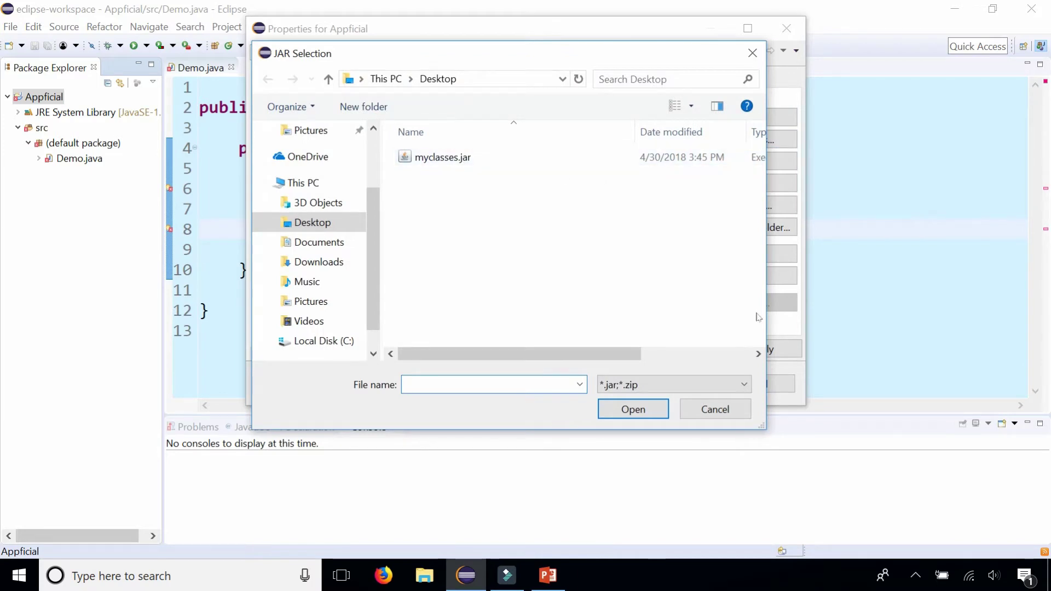
pyautogui.click(725, 414)
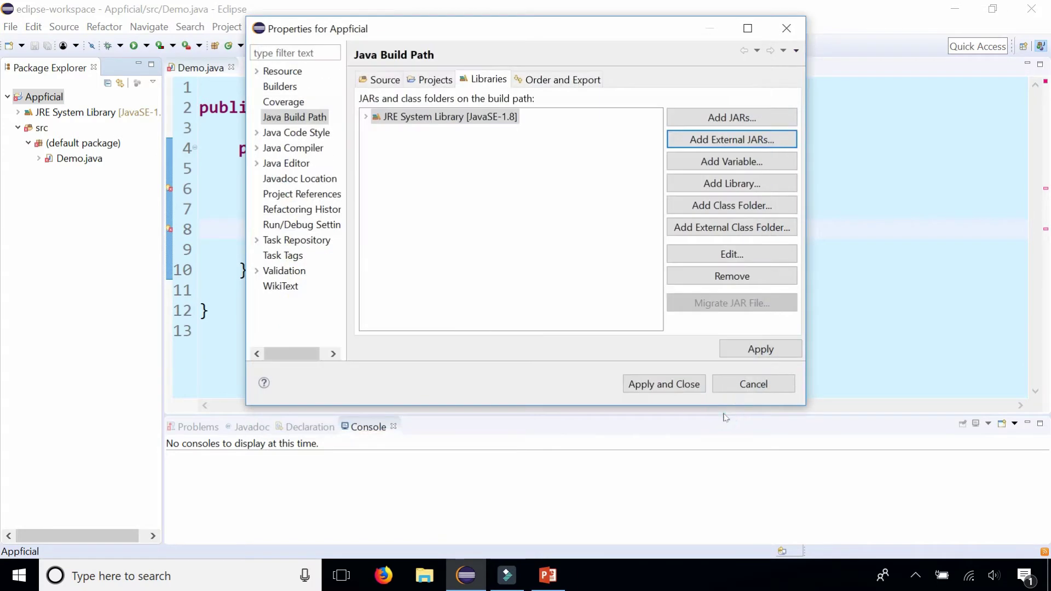
pyautogui.click(754, 385)
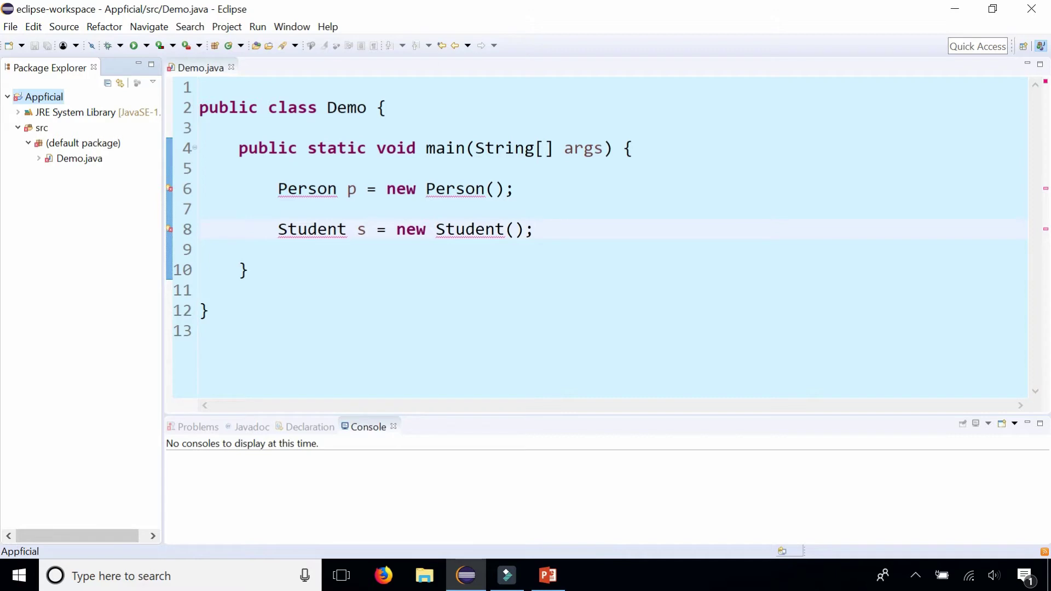
# Step: Create a new folder named lib in the Appficial project
pyautogui.rightClick(45, 100)
pyautogui.moveTo(78, 97)
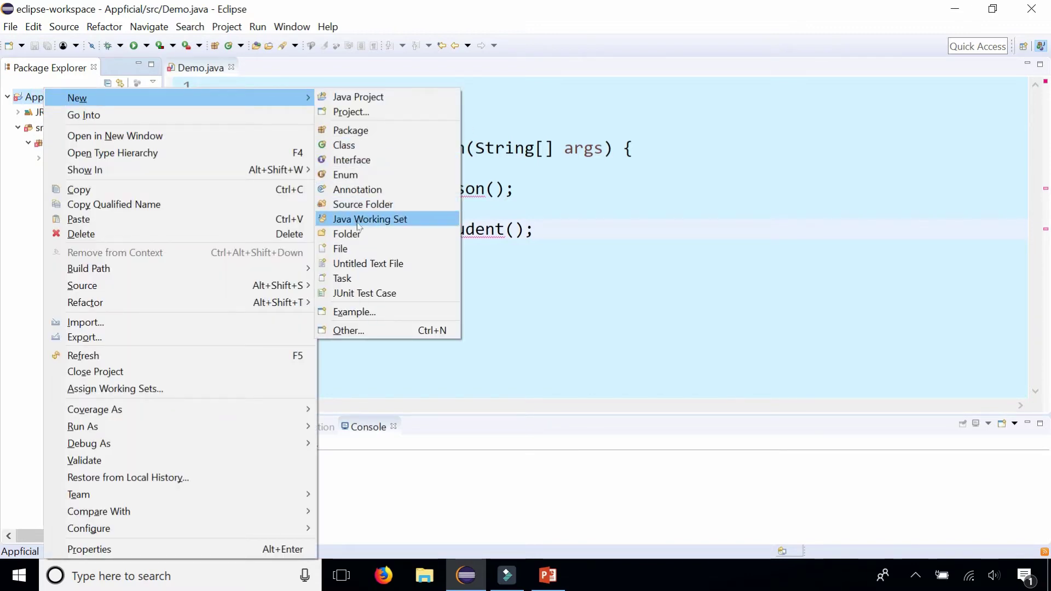
pyautogui.click(349, 236)
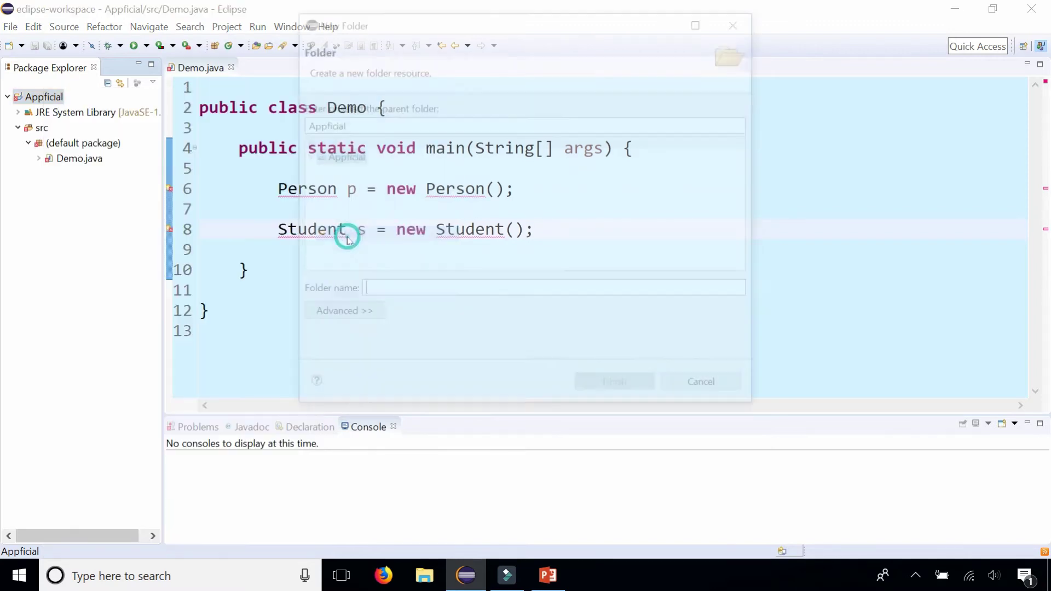
pyautogui.write('lib')
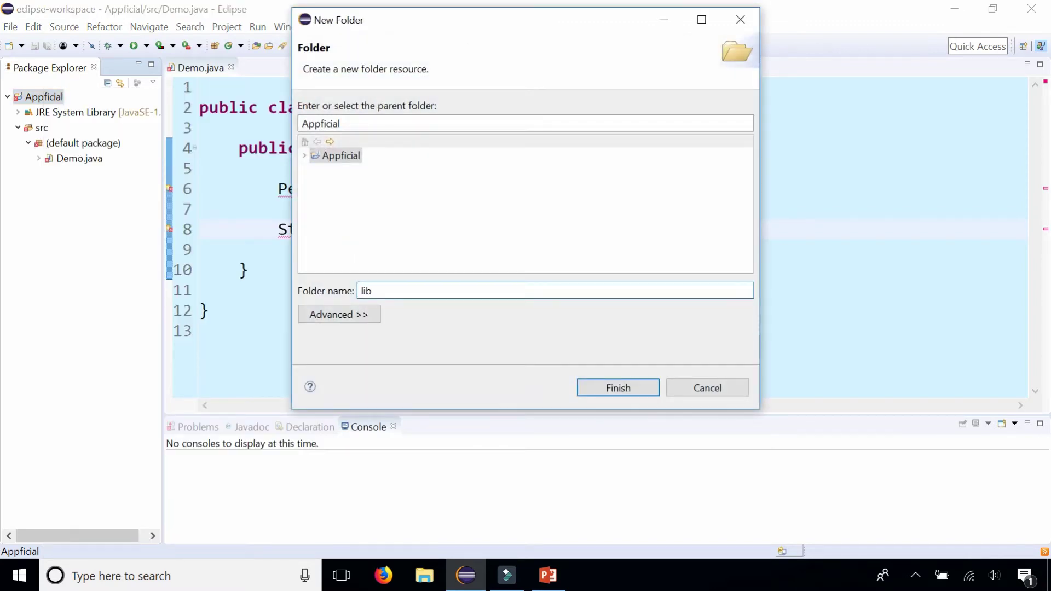
pyautogui.click(608, 387)
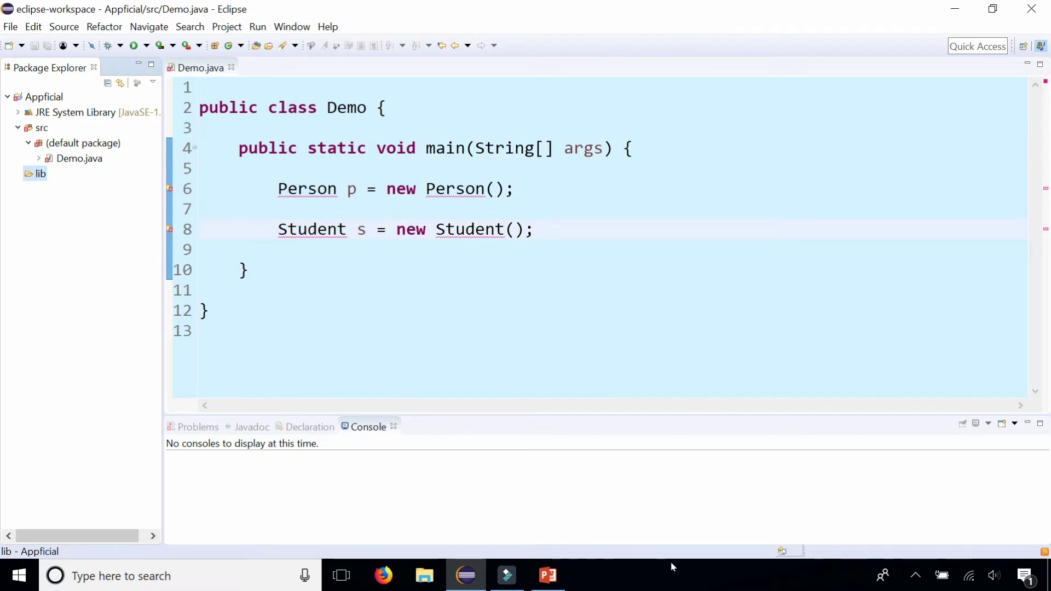
# Step: Show the desktop and cut myclasses.jar
pyautogui.rightClick(675, 584)
pyautogui.click(729, 470)
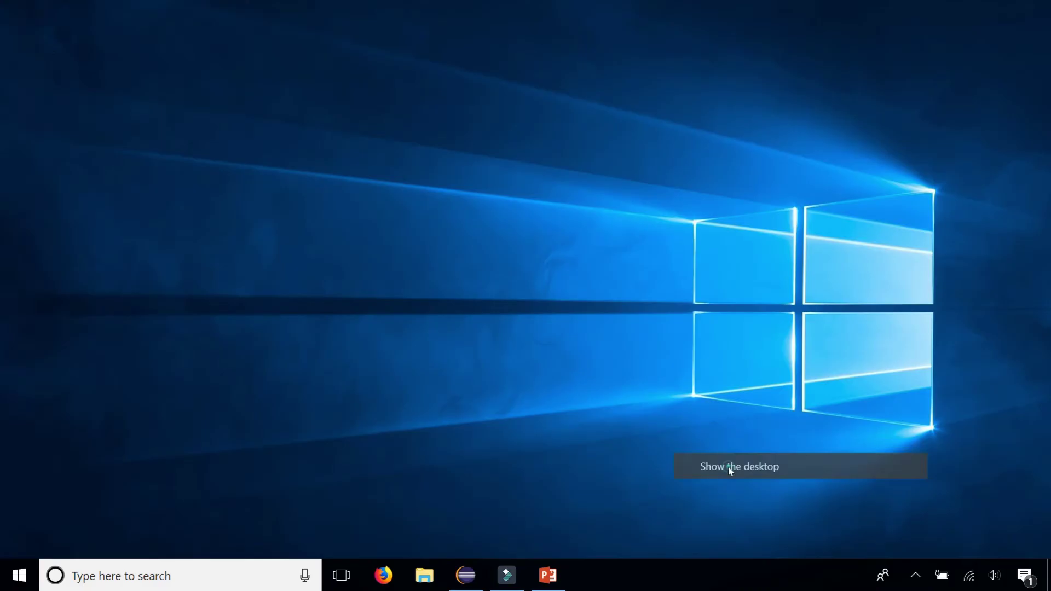
pyautogui.rightClick(223, 143)
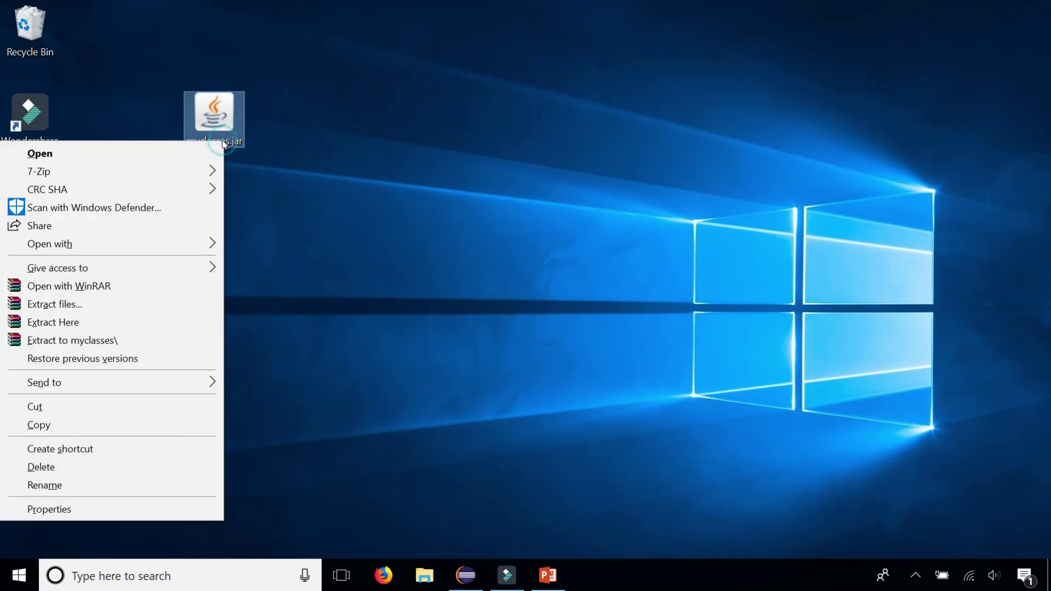
pyautogui.click(76, 411)
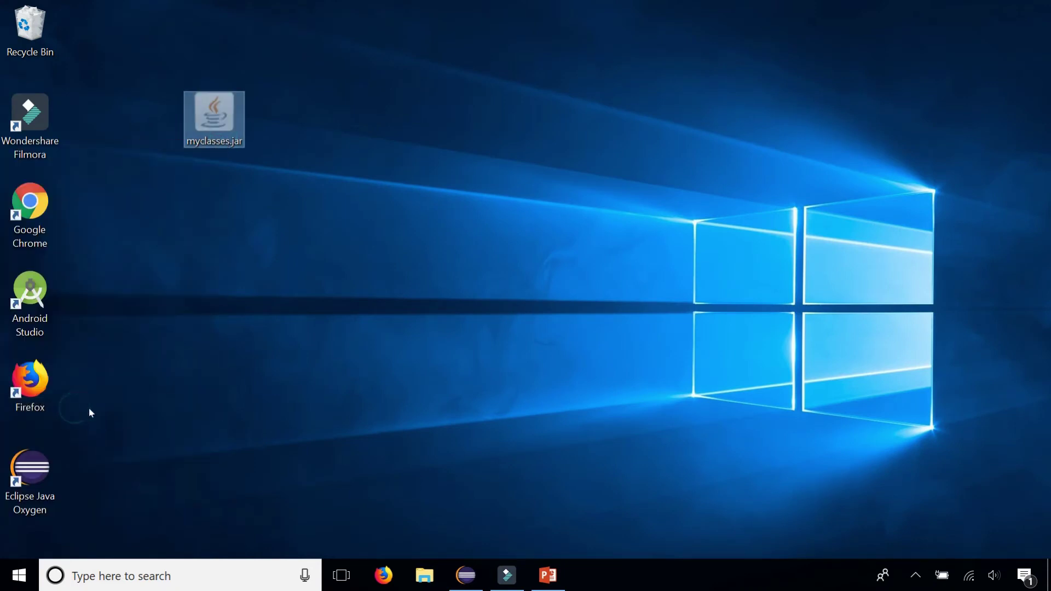
# Step: Paste myclasses.jar into Appficial's lib folder and expand lib to show it
pyautogui.click(466, 576)
pyautogui.click(40, 176)
pyautogui.rightClick(40, 176)
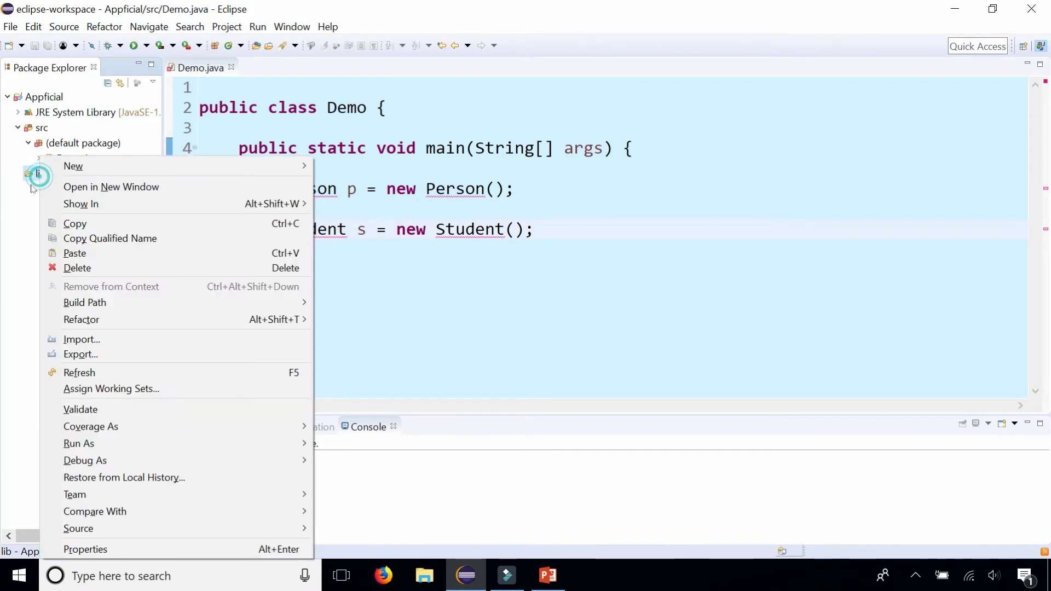
pyautogui.click(66, 251)
pyautogui.click(19, 175)
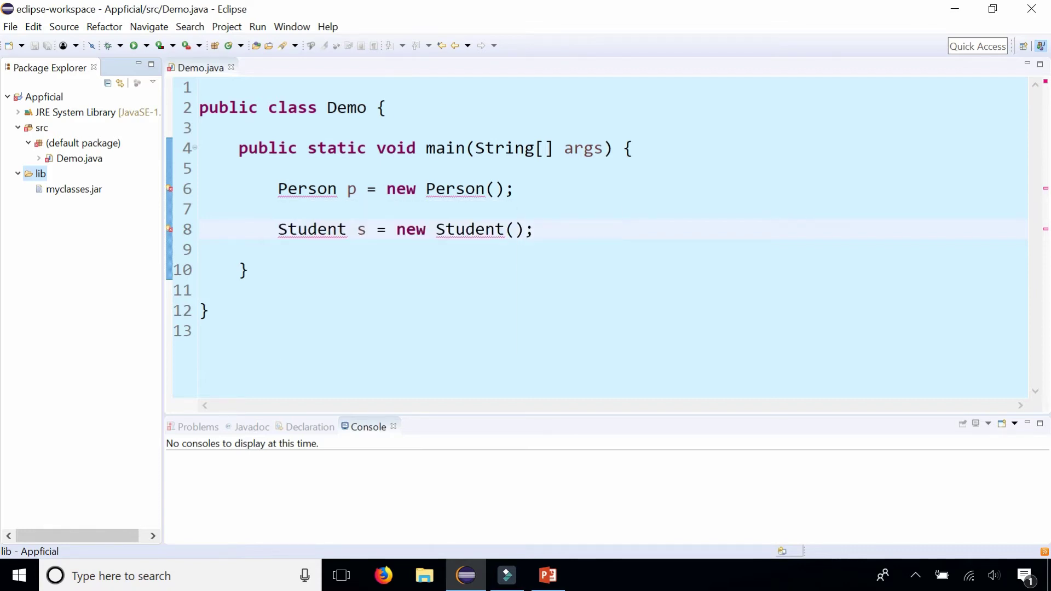
pyautogui.click(42, 97)
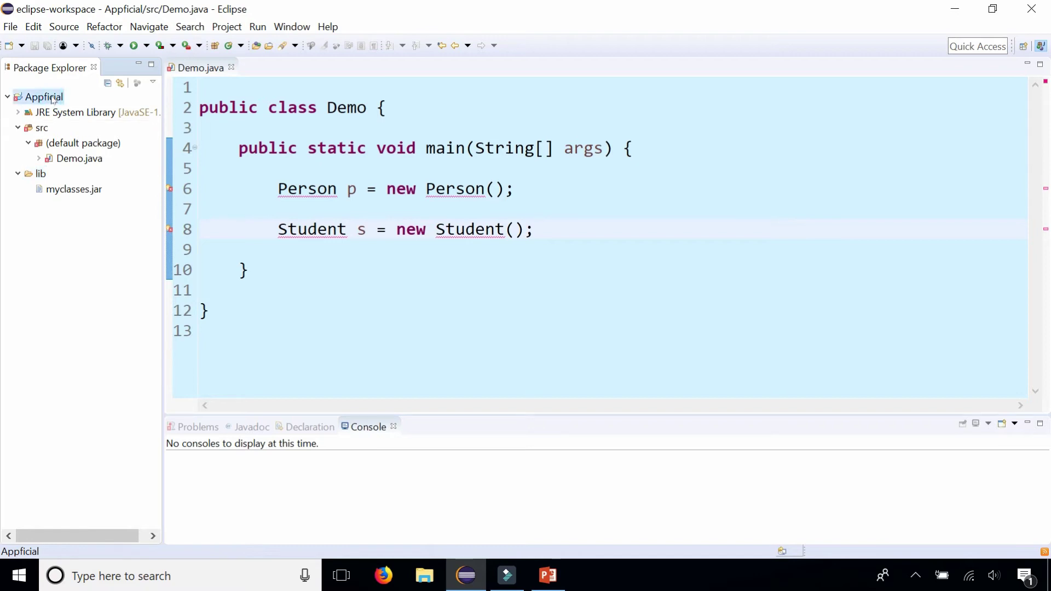
# Step: Add lib/myclasses.jar to Appficial's Libraries build path and apply the change
pyautogui.rightClick(51, 98)
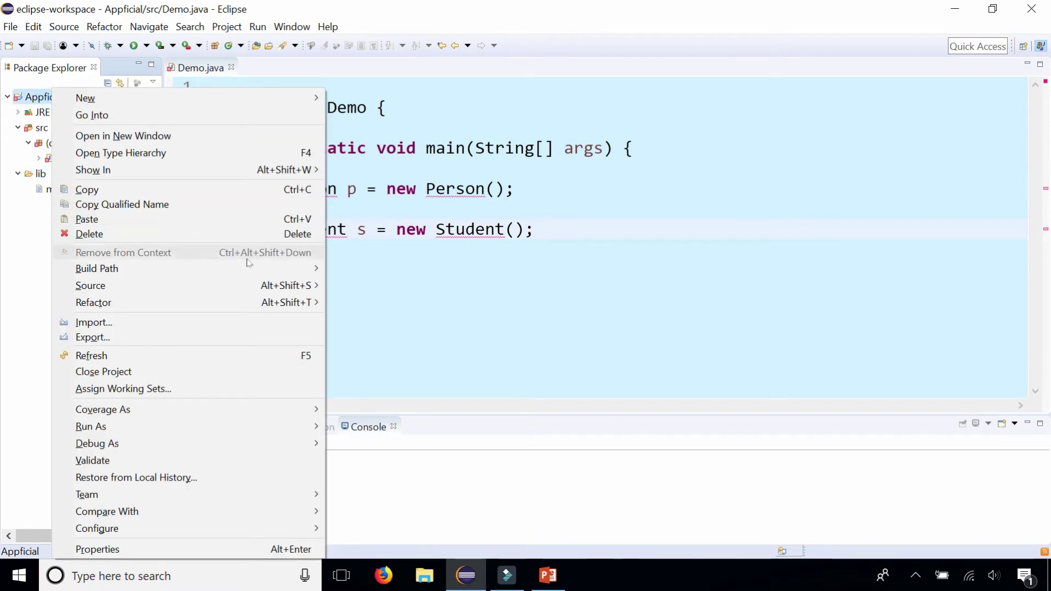
pyautogui.moveTo(97, 269)
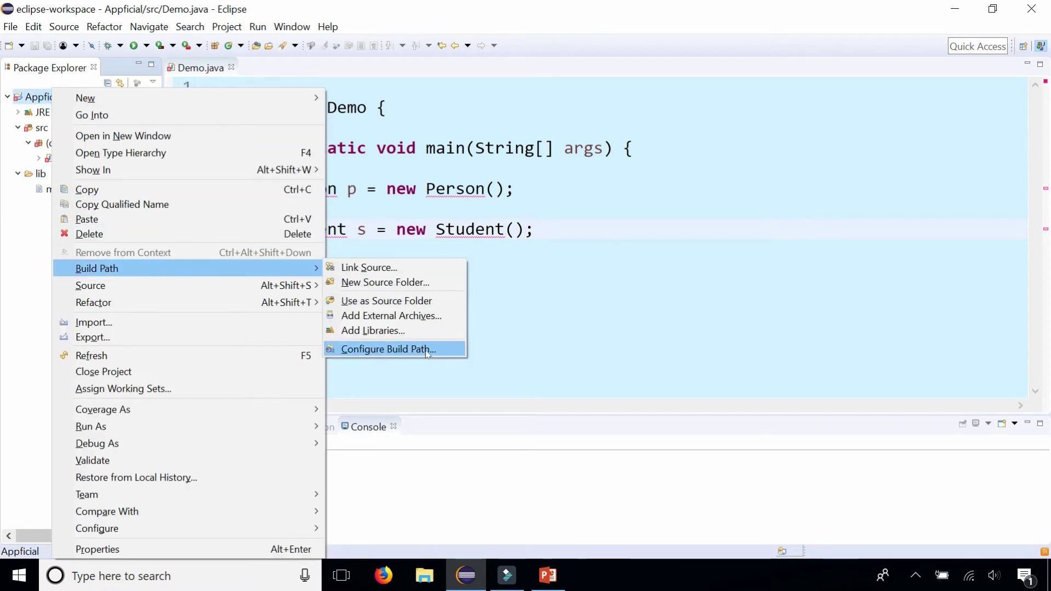
pyautogui.click(423, 350)
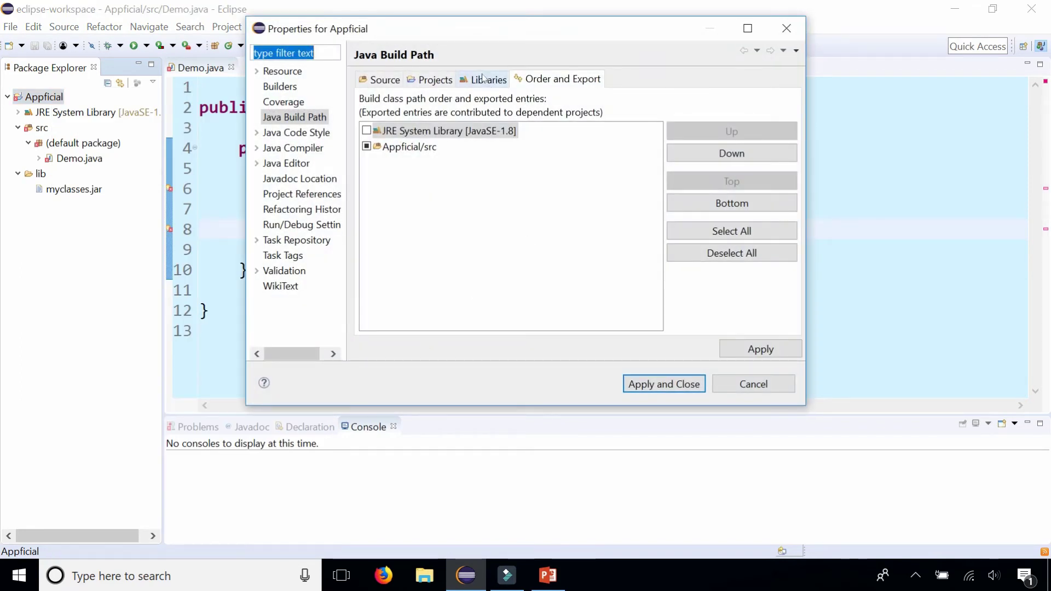
pyautogui.click(484, 78)
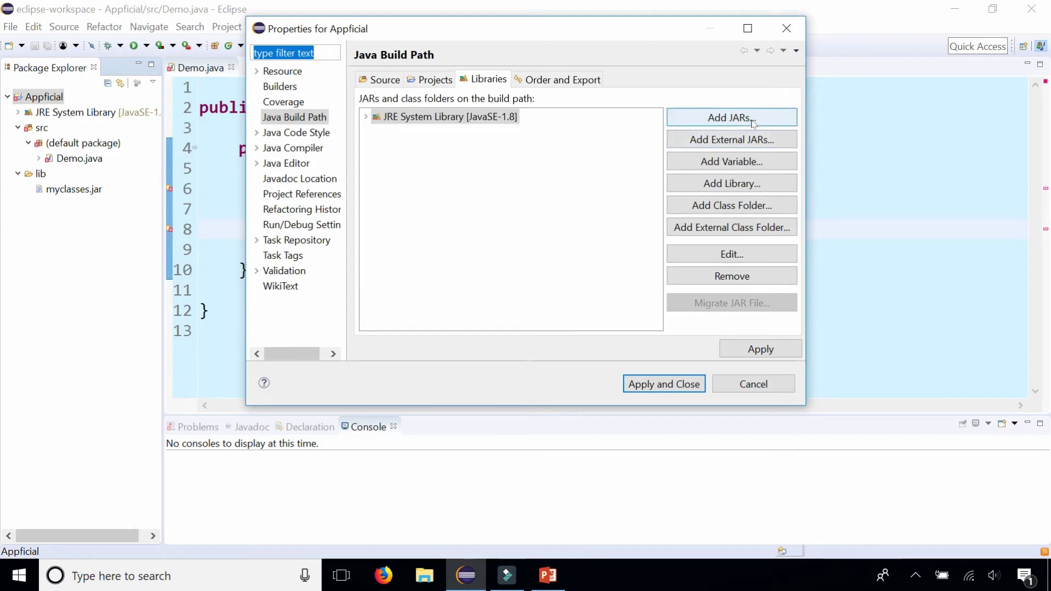
pyautogui.click(753, 122)
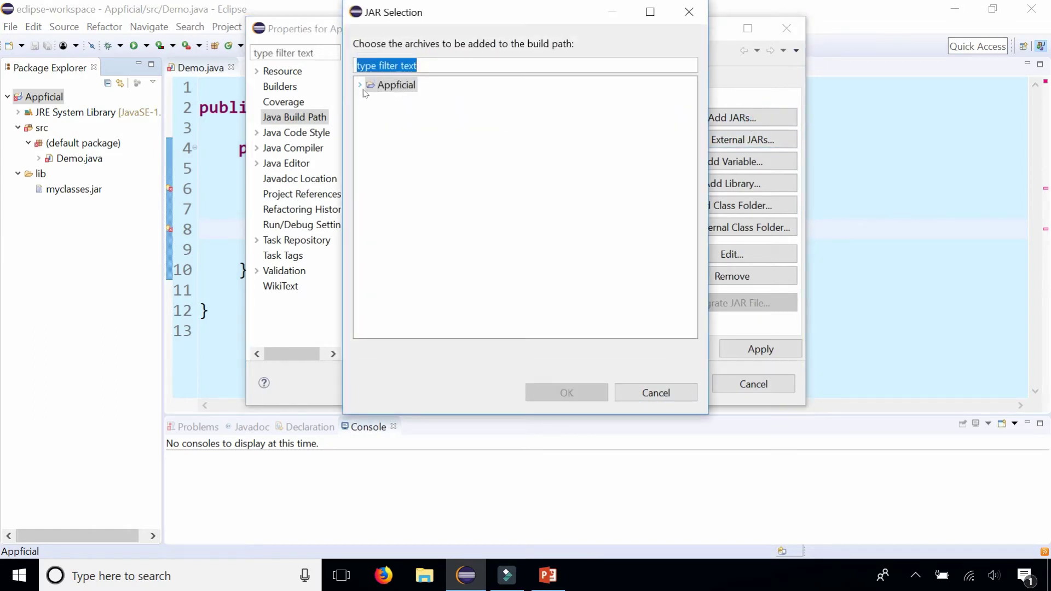
pyautogui.click(360, 86)
pyautogui.click(370, 132)
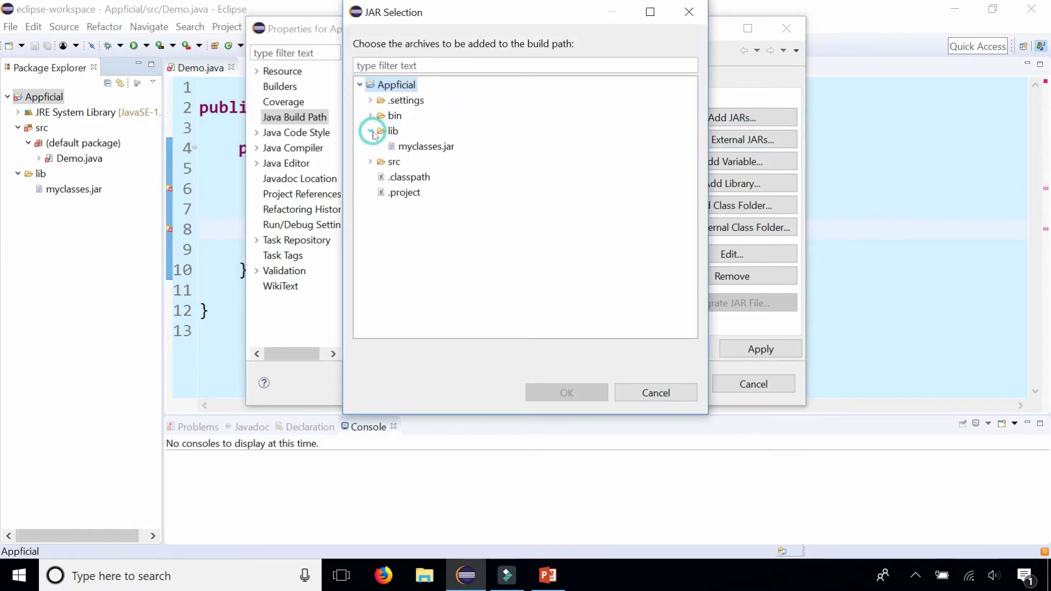
pyautogui.click(419, 150)
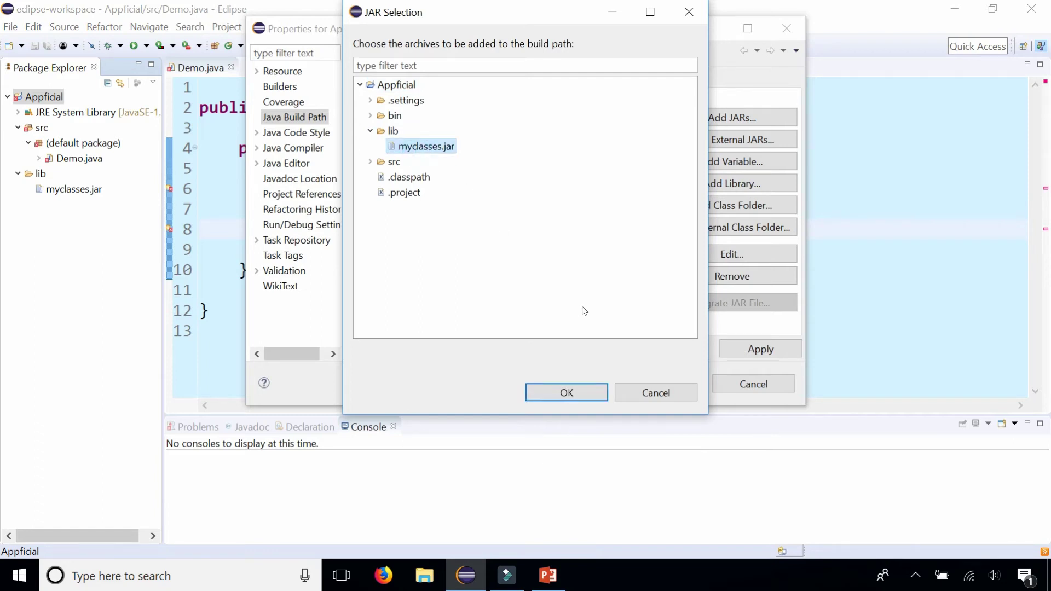
pyautogui.click(575, 394)
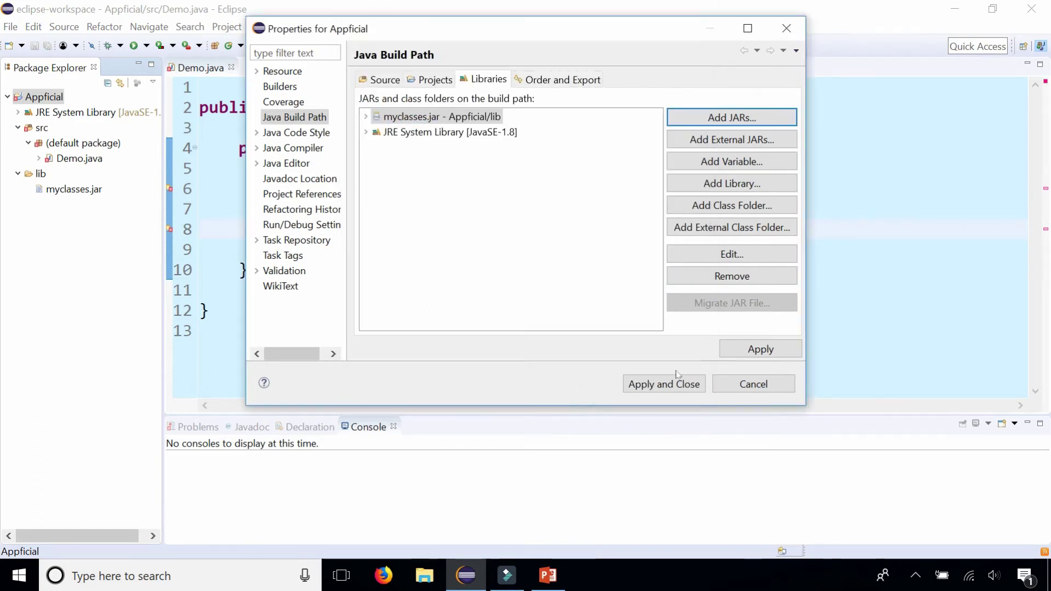
pyautogui.click(752, 352)
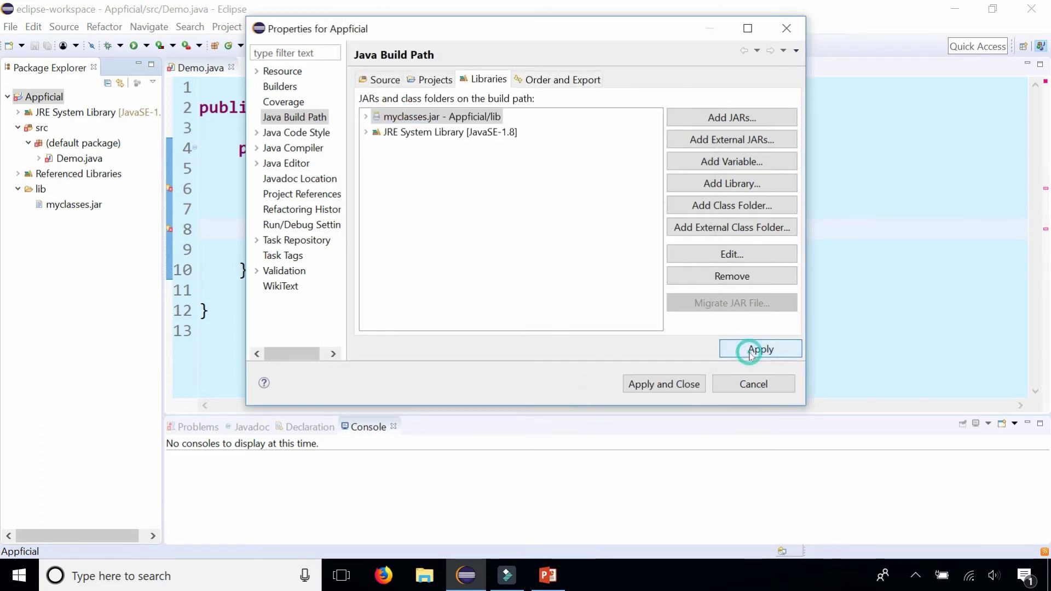
pyautogui.click(675, 383)
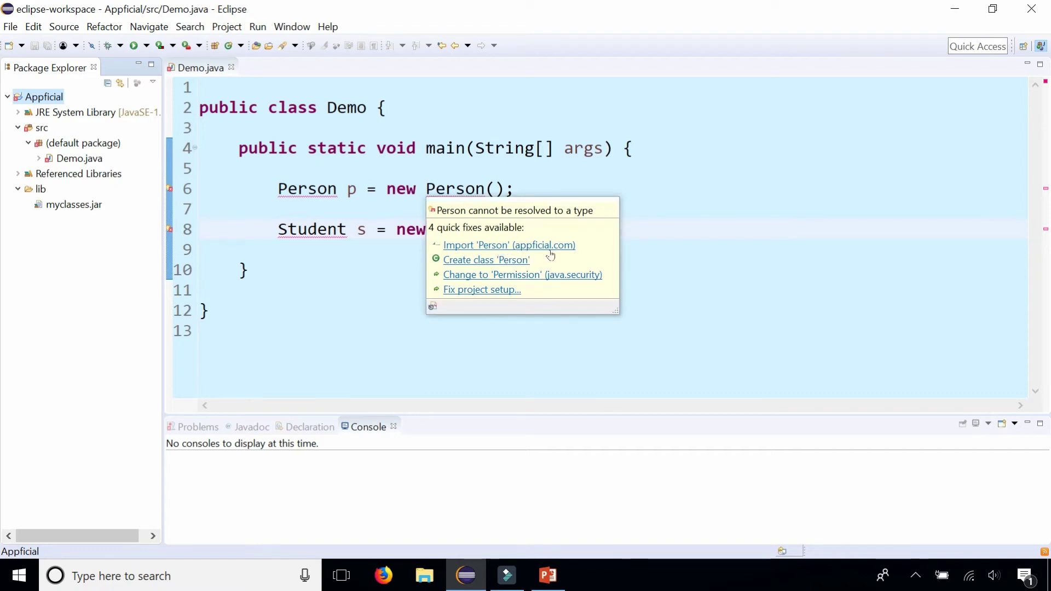
# Step: Apply the Import 'Person' and Import 'Student' (appficial.com) quick fixes in Demo.java
pyautogui.click(539, 247)
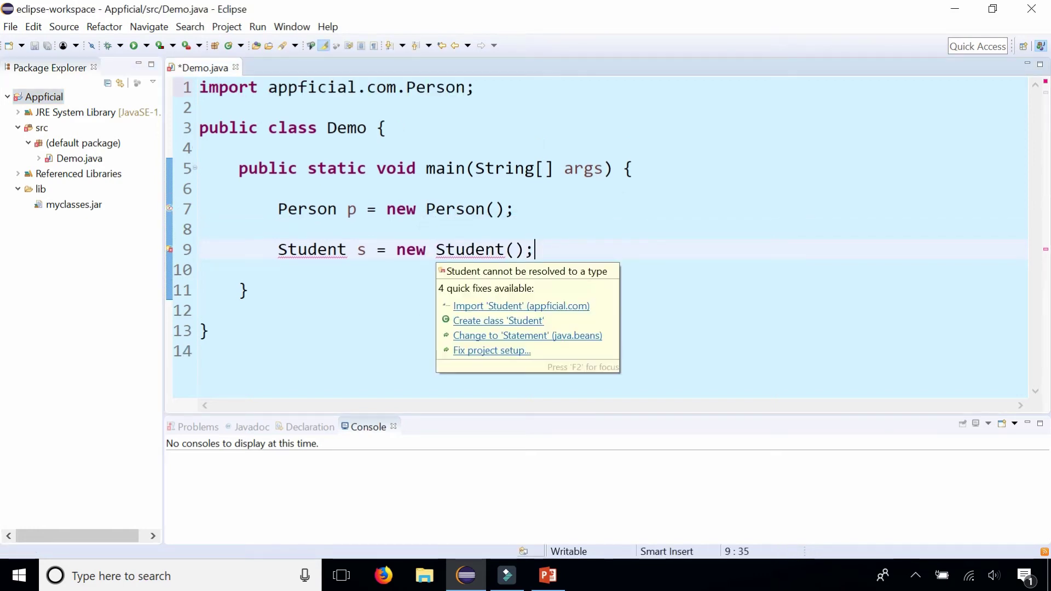
pyautogui.click(479, 307)
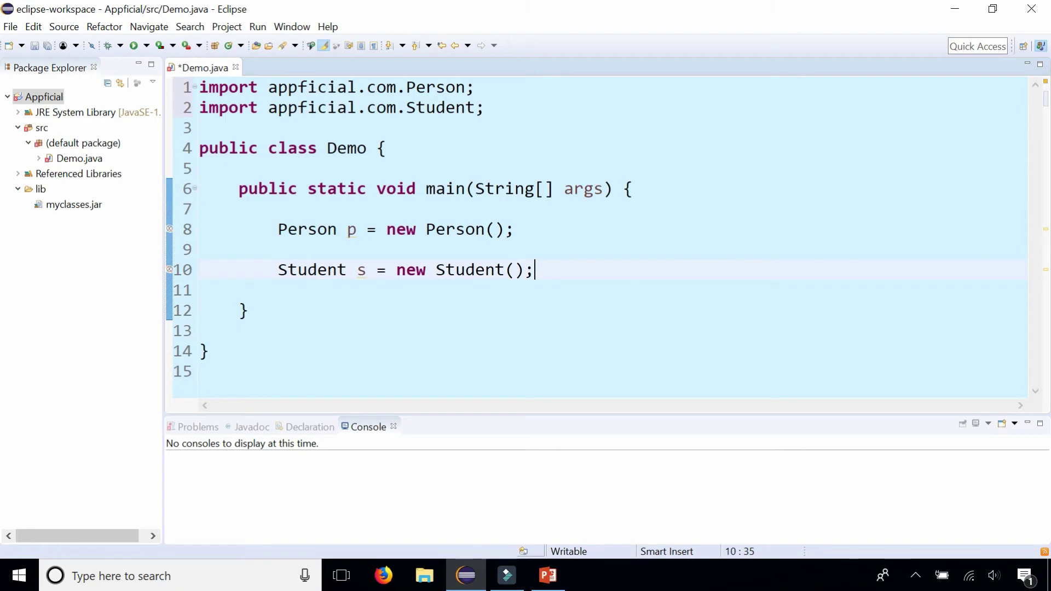
pyautogui.moveTo(268, 107); pyautogui.dragTo(398, 107)
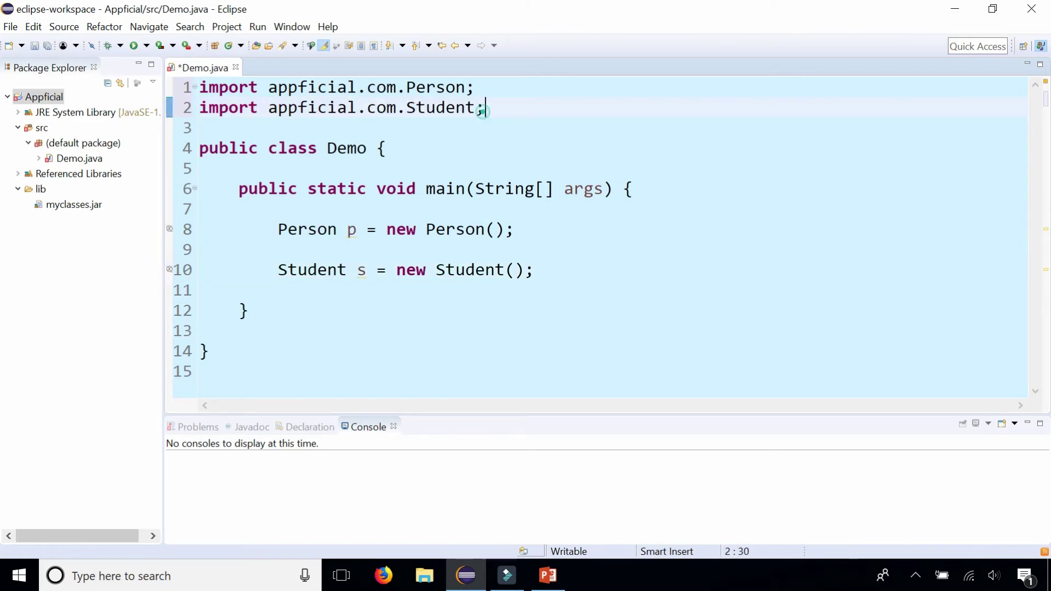
pyautogui.moveTo(485, 107); pyautogui.dragTo(386, 107)
# Step: Add s.setName("James"); below line 10 using content assist
pyautogui.click(575, 272)
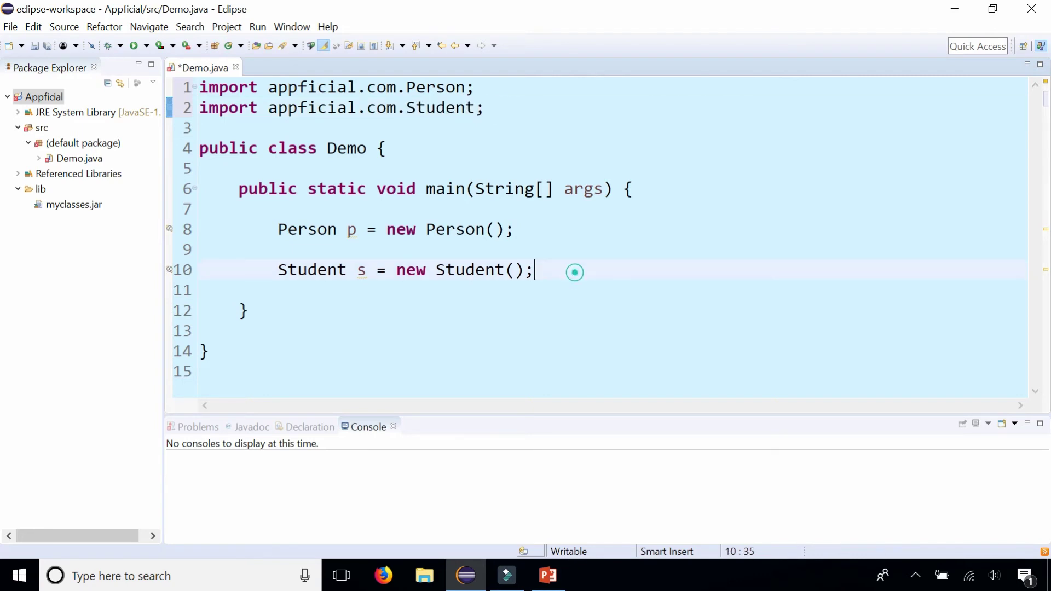
pyautogui.press('Return')
pyautogui.write('s.s')
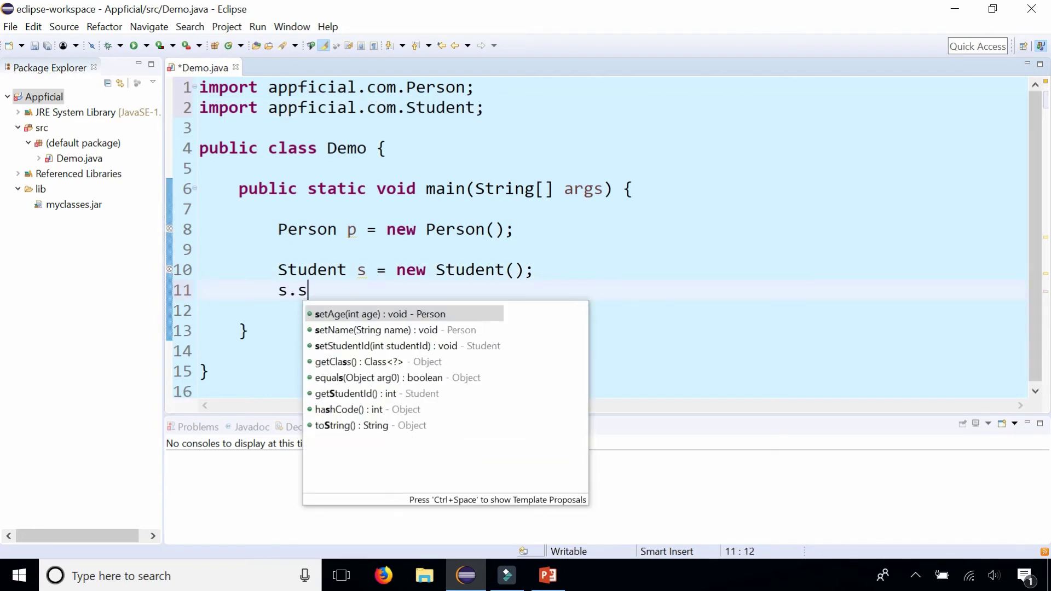
pyautogui.write('s')
pyautogui.press('BackSpace')
pyautogui.write('e')
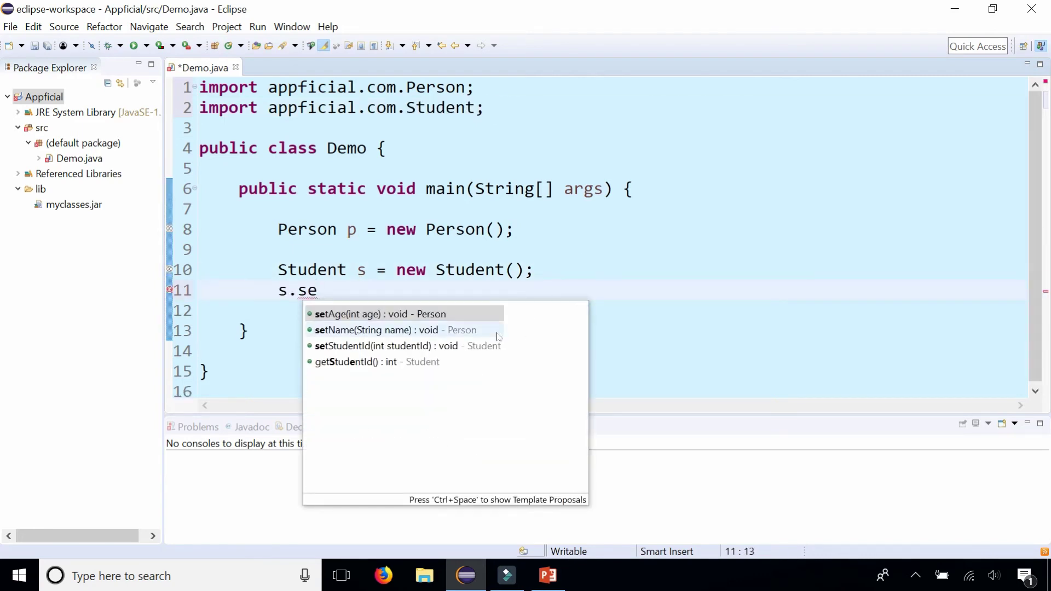
pyautogui.doubleClick(492, 330)
pyautogui.write('"James");')
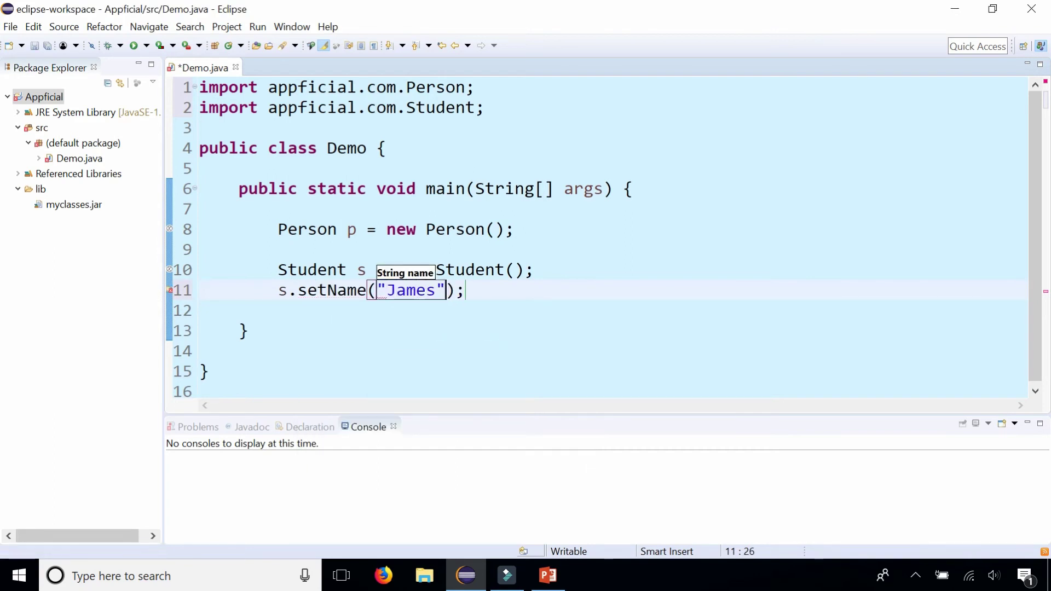
pyautogui.press('Return')
pyautogui.press('Return')
pyautogui.write('s.')
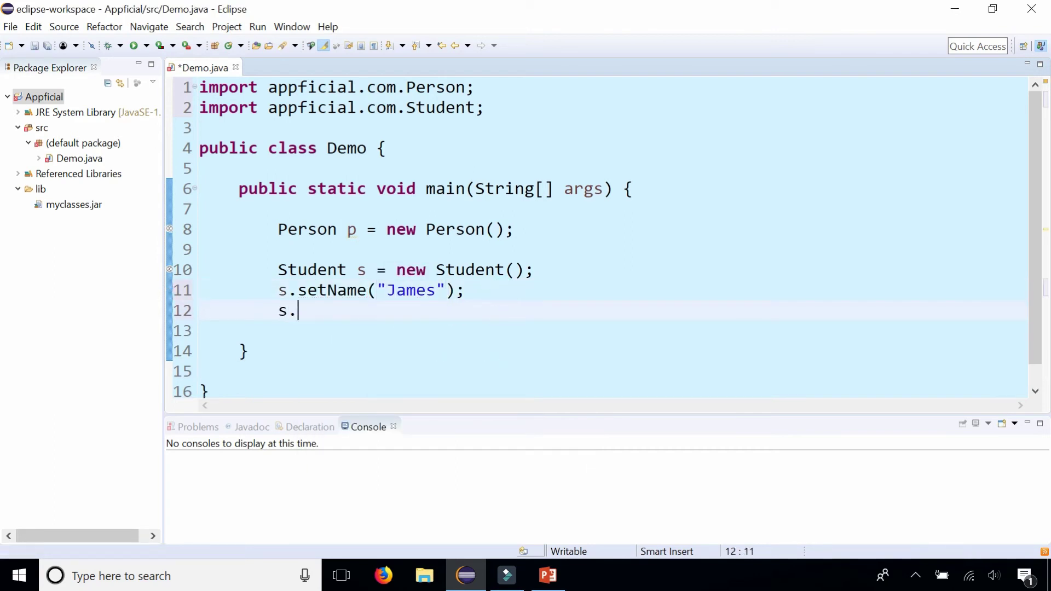
pyautogui.write('se')
# Step: Add s.setAge(100); and s.setStudentId(2345); calls using content assist
pyautogui.press('Escape')
pyautogui.hotkey('ctrl', 'space')
pyautogui.press('Return')
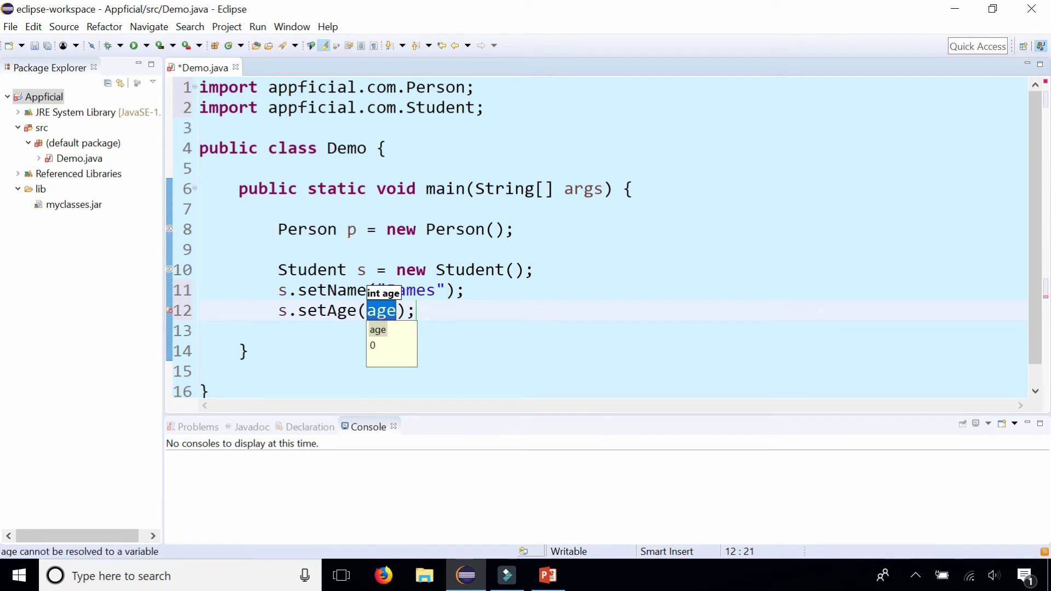
pyautogui.write('100')
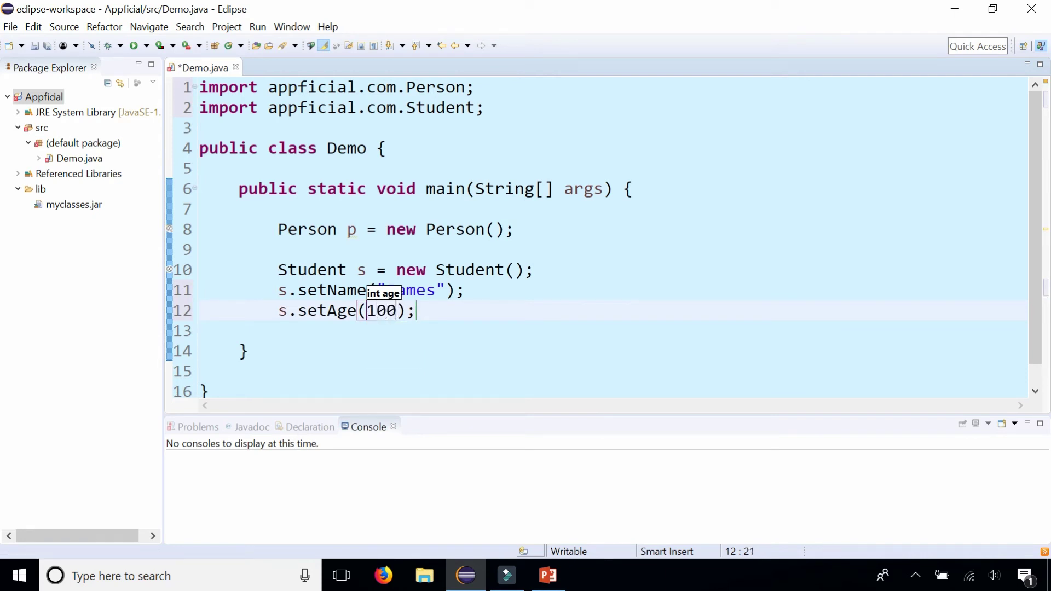
pyautogui.click(522, 313)
pyautogui.press('Return')
pyautogui.write('s.se')
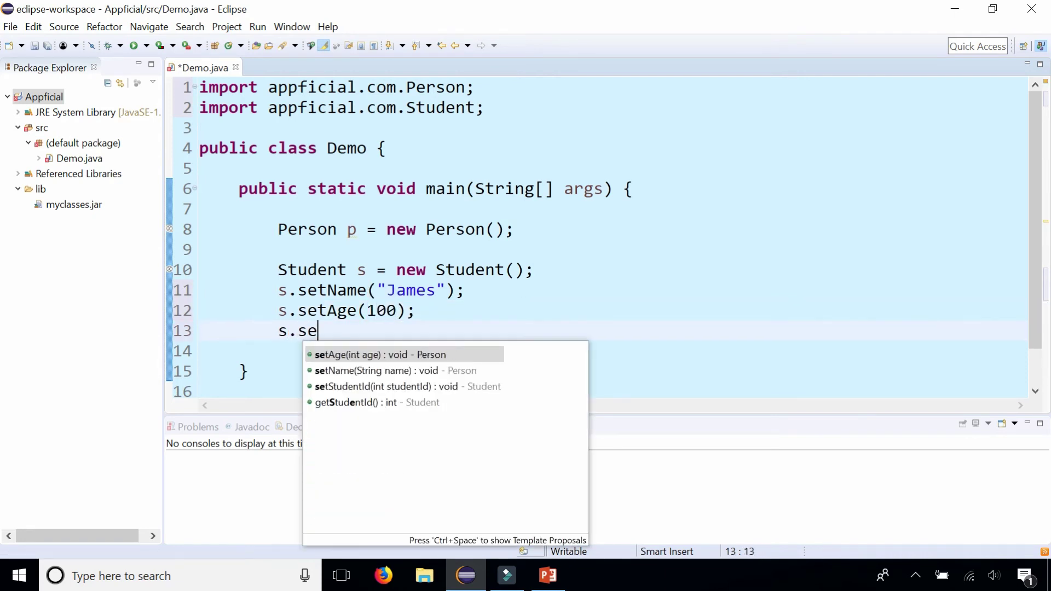
pyautogui.hotkey('ctrl', 'space')
pyautogui.press('Return')
pyautogui.write('2345);')
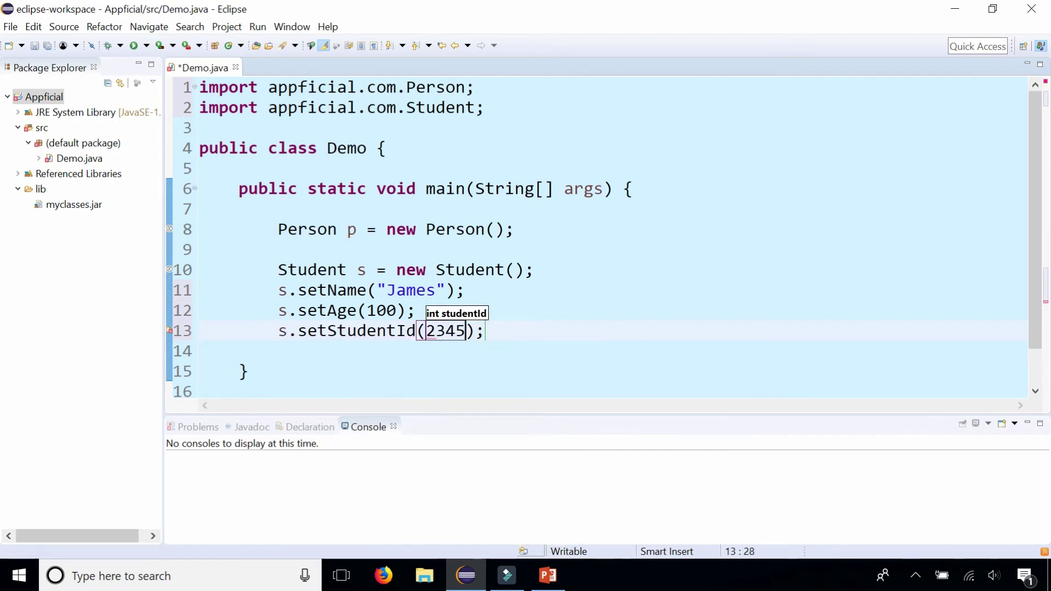
pyautogui.click(527, 337)
pyautogui.press('Return')
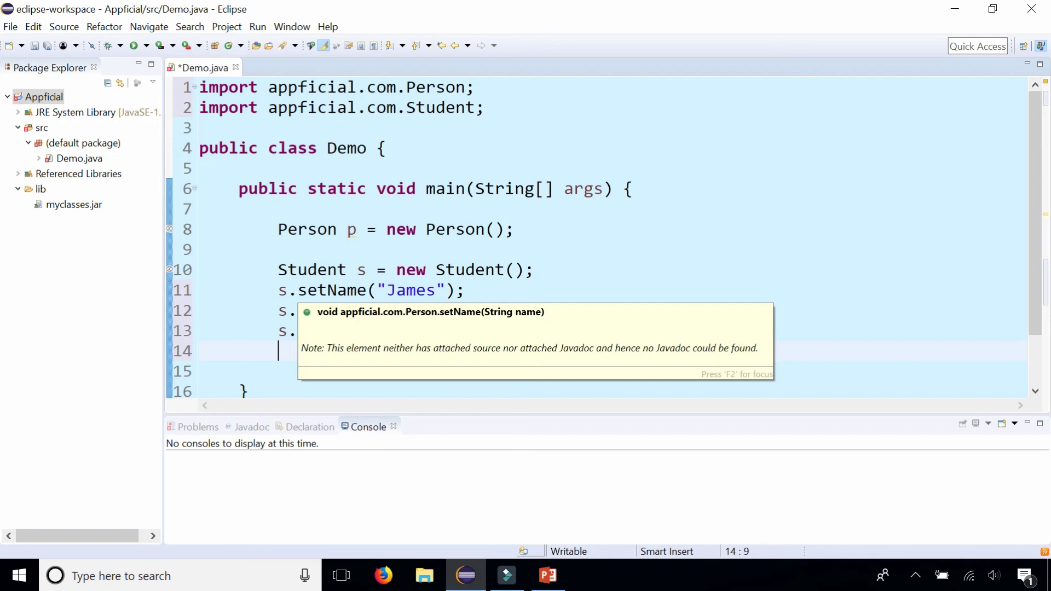
# Step: Dismiss the setName Javadoc hover and save all changes to Demo.java
pyautogui.click(426, 271)
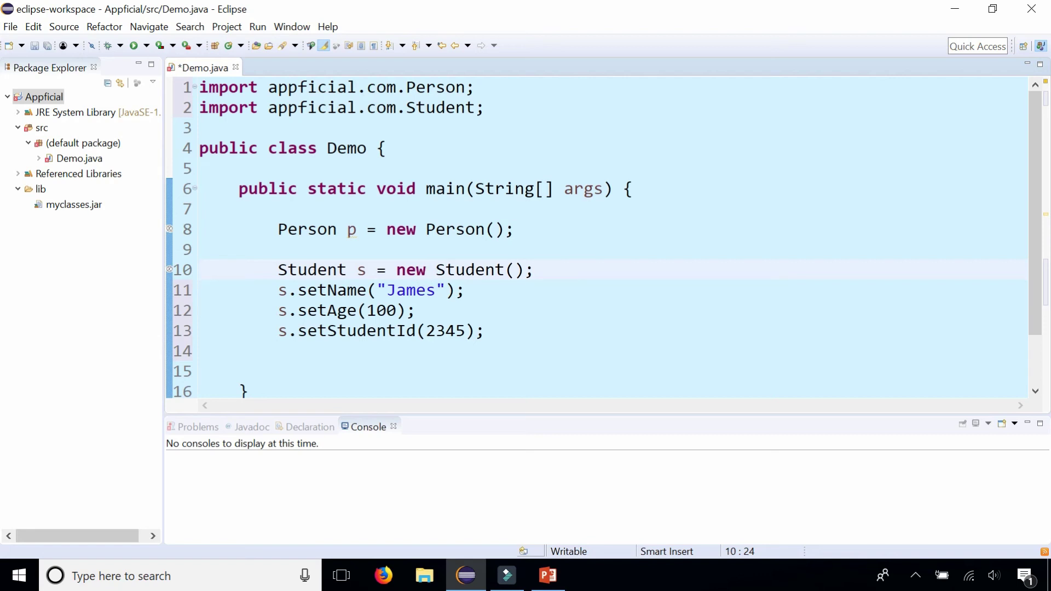
pyautogui.click(45, 48)
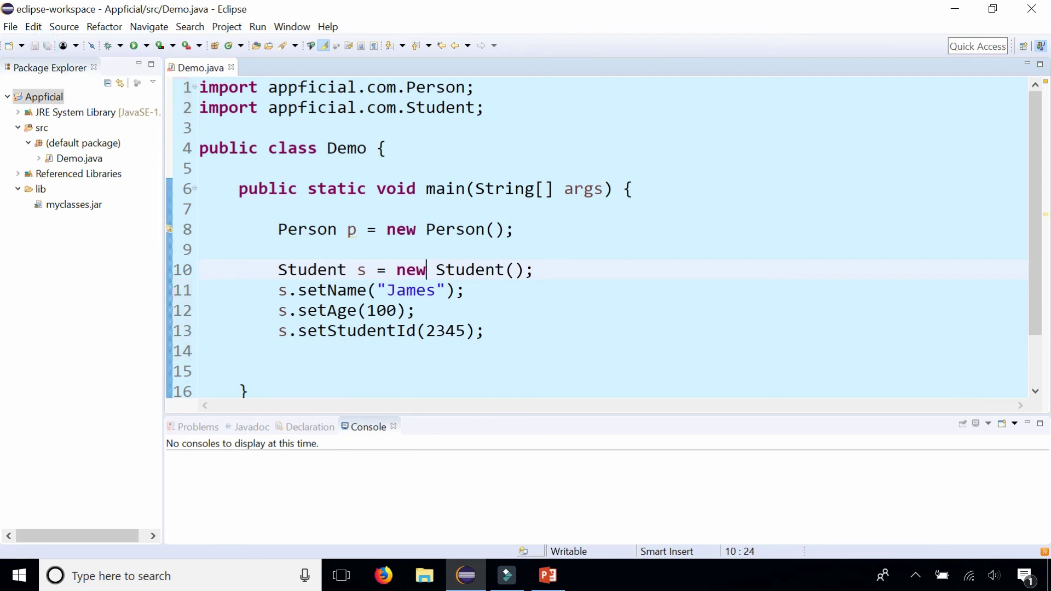